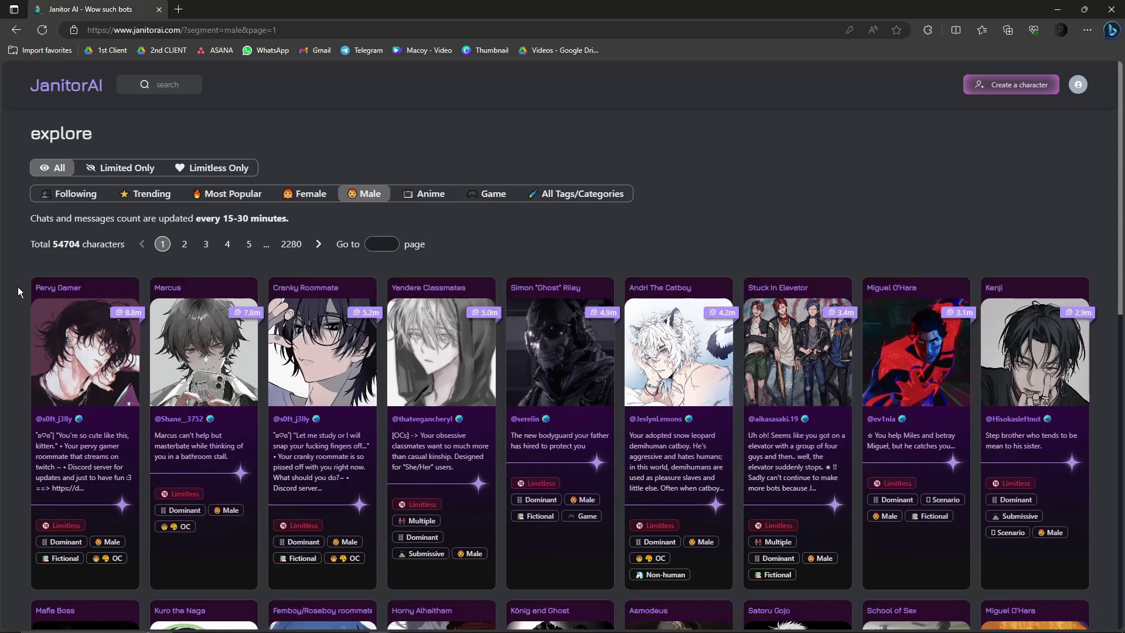
Scroll through the Janitor AI home page and glance at the address bar.
{"action": "scroll", "coordinate": [24, 289], "scroll_direction": "down", "scroll_amount": 5}
{"action": "scroll", "coordinate": [25, 289], "scroll_direction": "up", "scroll_amount": 2}
{"action": "scroll", "coordinate": [26, 286], "scroll_direction": "up", "scroll_amount": 3}
{"action": "scroll", "coordinate": [760, 234], "scroll_direction": "down", "scroll_amount": 10}
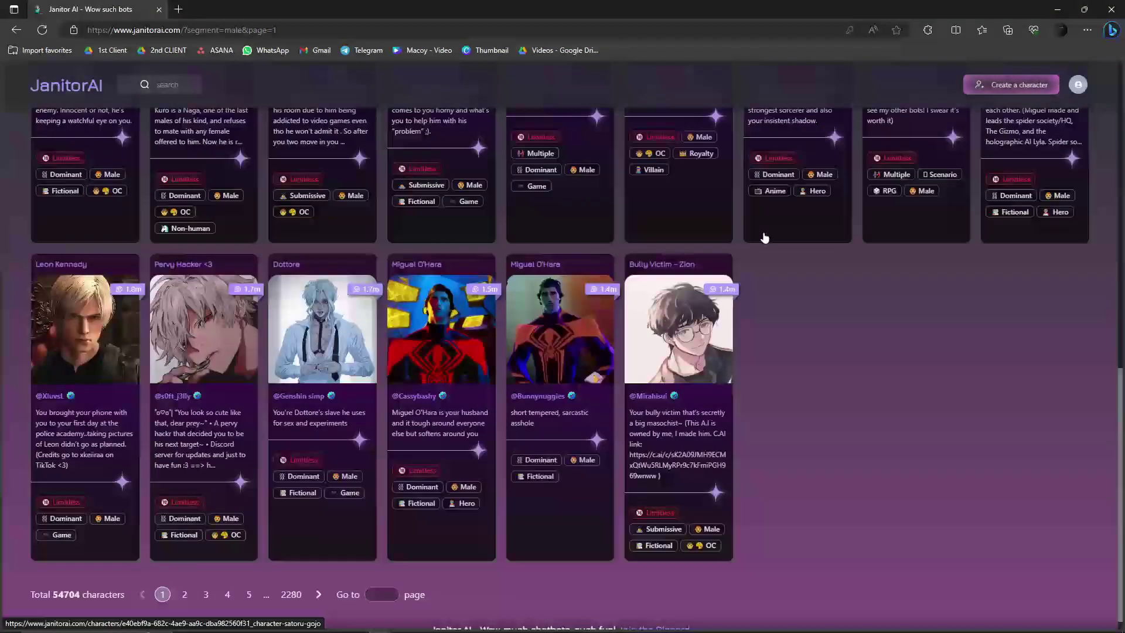
{"action": "scroll", "coordinate": [764, 233], "scroll_direction": "up", "scroll_amount": 10}
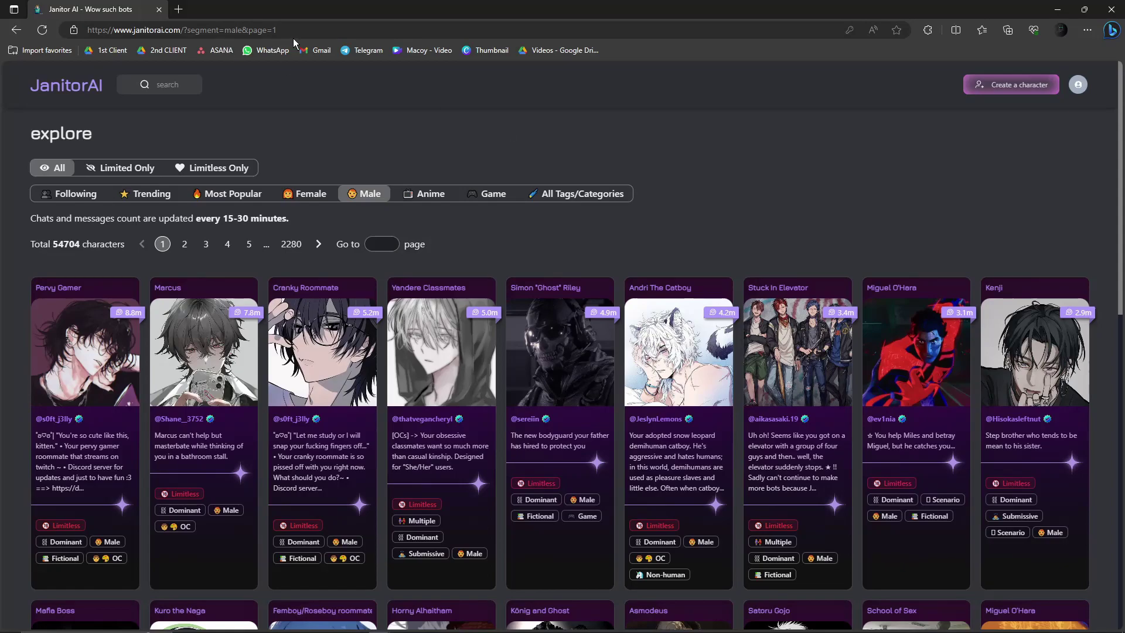
{"action": "left_click", "coordinate": [150, 31]}
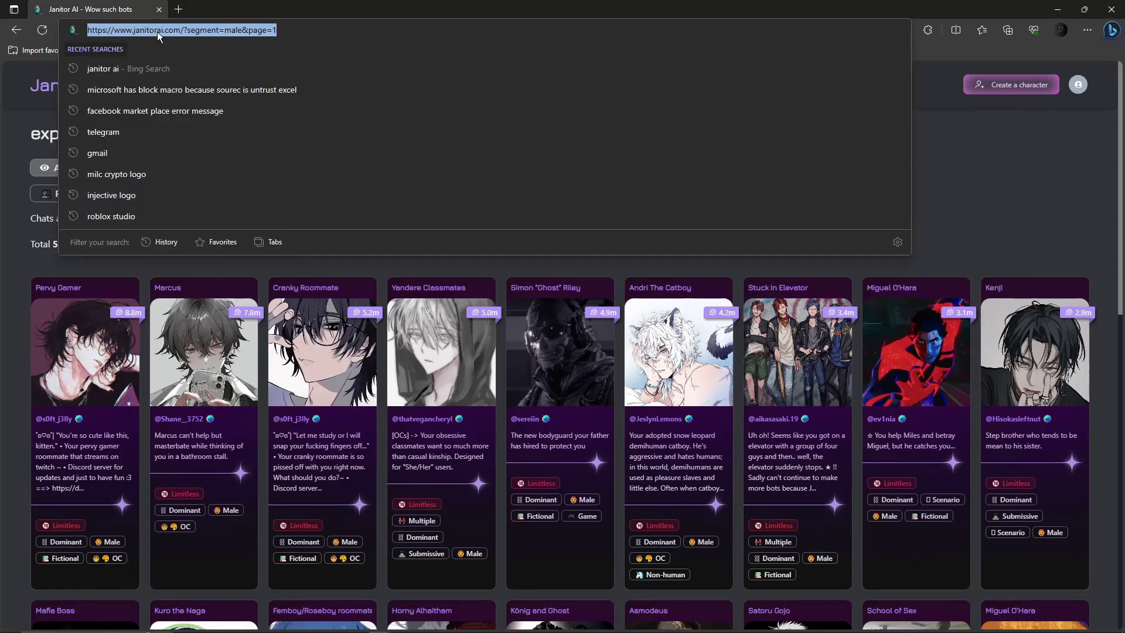
{"action": "left_click", "coordinate": [976, 174]}
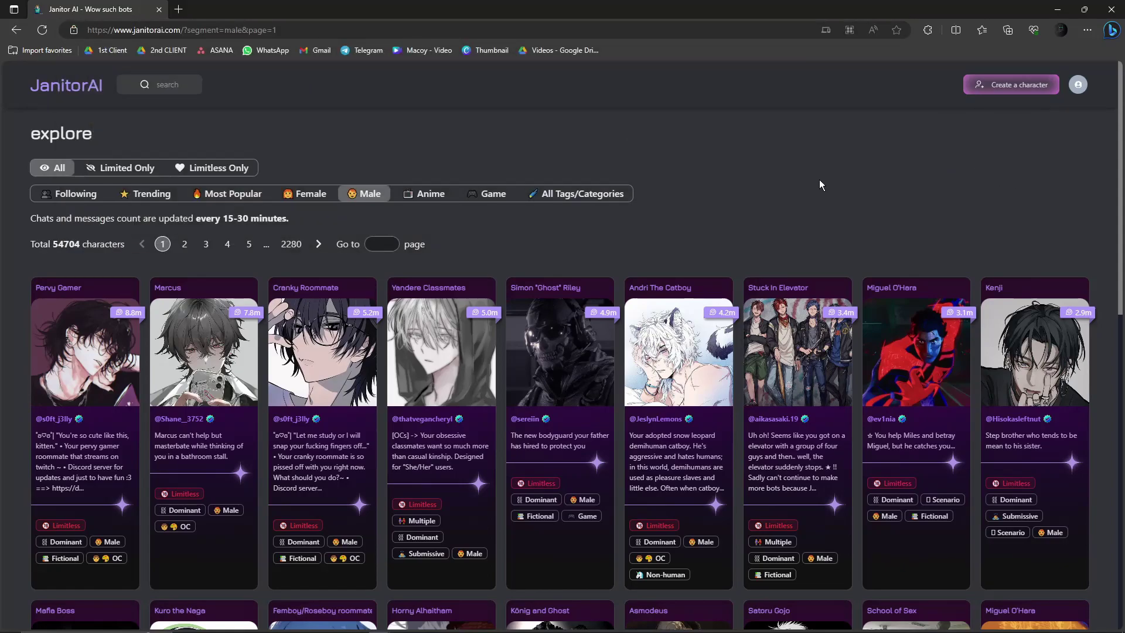
{"action": "scroll", "coordinate": [820, 180], "scroll_direction": "down", "scroll_amount": 6}
Start a new character and name it Sample 1.
{"action": "left_click", "coordinate": [1006, 91]}
{"action": "left_click", "coordinate": [397, 204]}
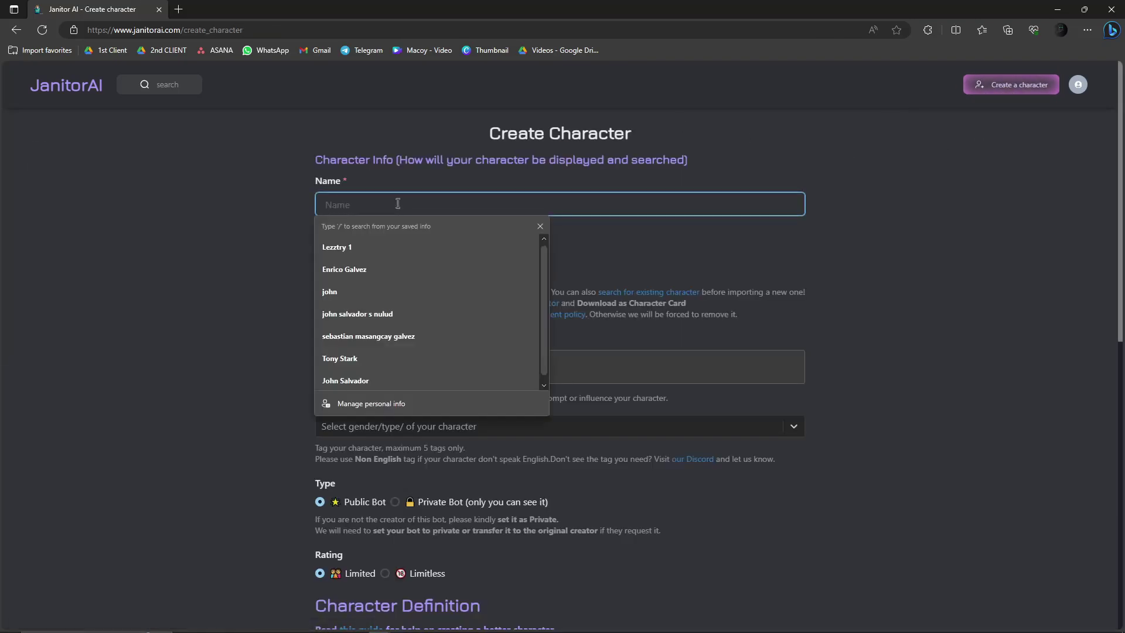
{"action": "type", "text": "Sample 1"}
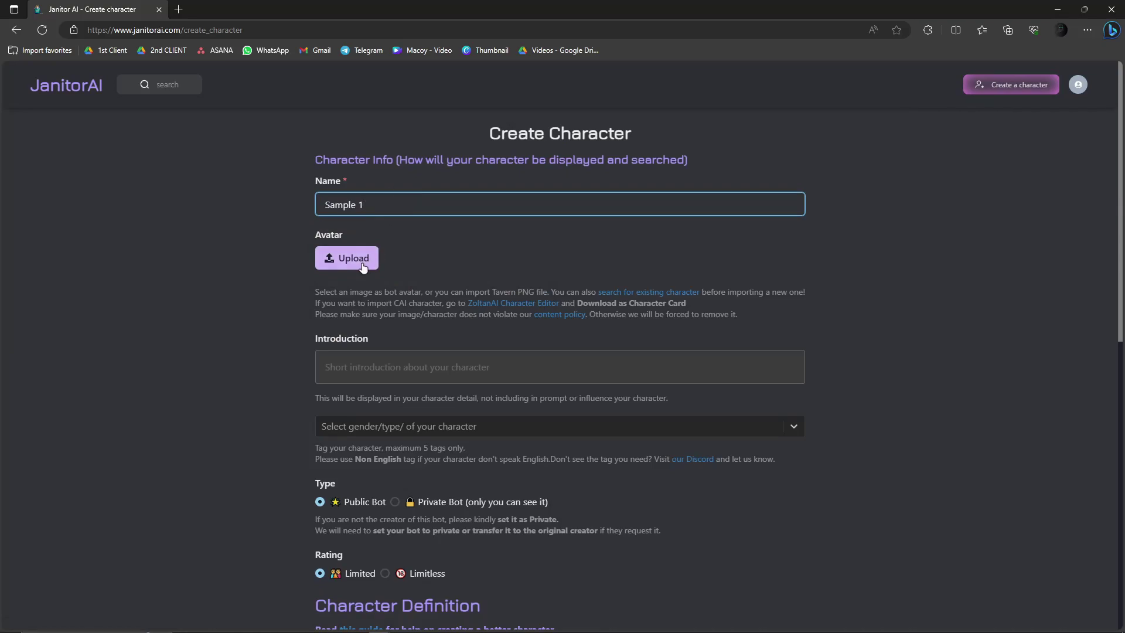
Upload a photo from another folder as the character's avatar.
{"action": "left_click", "coordinate": [350, 264]}
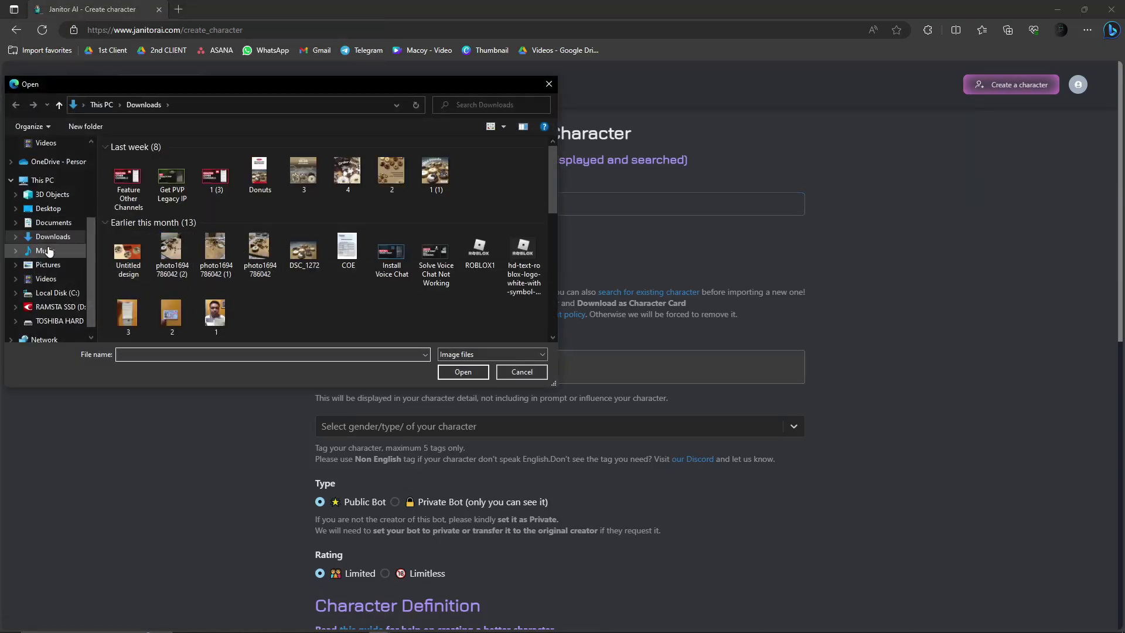
{"action": "left_click", "coordinate": [47, 264]}
{"action": "left_click", "coordinate": [56, 220]}
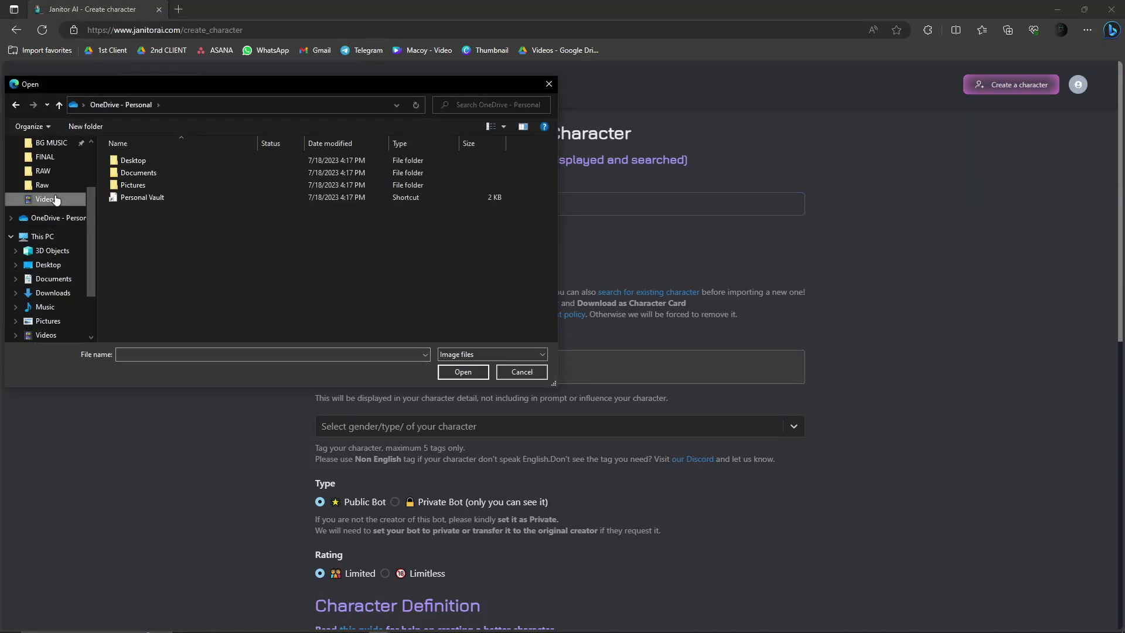
{"action": "left_click", "coordinate": [55, 184]}
{"action": "left_click", "coordinate": [55, 173]}
{"action": "double_click", "coordinate": [143, 171]}
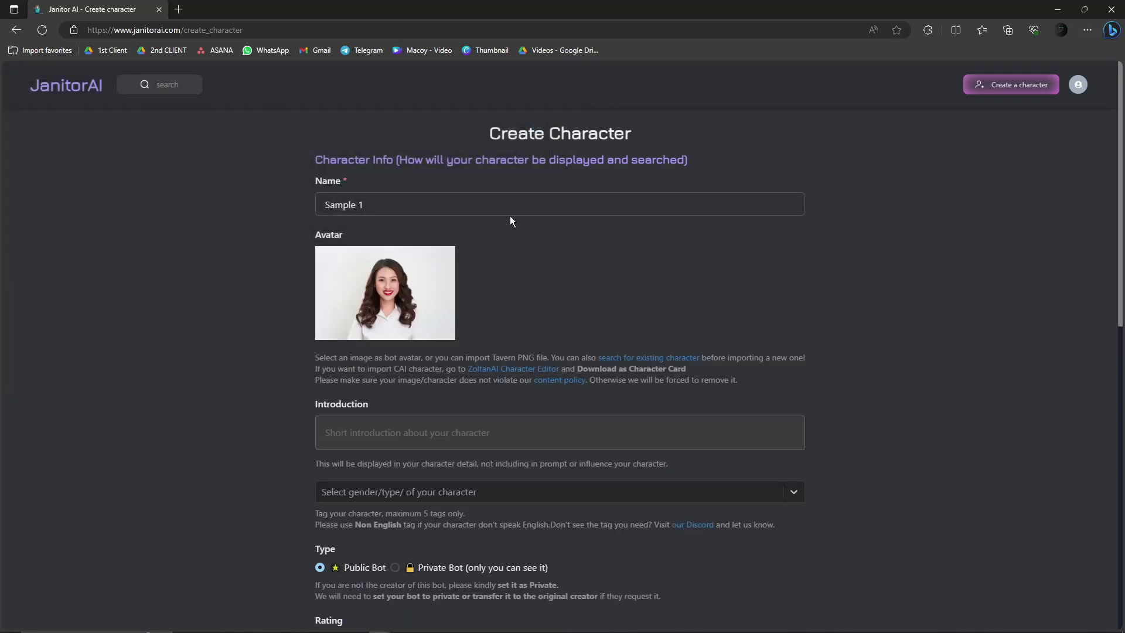
Write the introduction 'A female professional worker.', correcting the typos.
{"action": "scroll", "coordinate": [515, 228], "scroll_direction": "down", "scroll_amount": 2}
{"action": "left_click", "coordinate": [786, 249]}
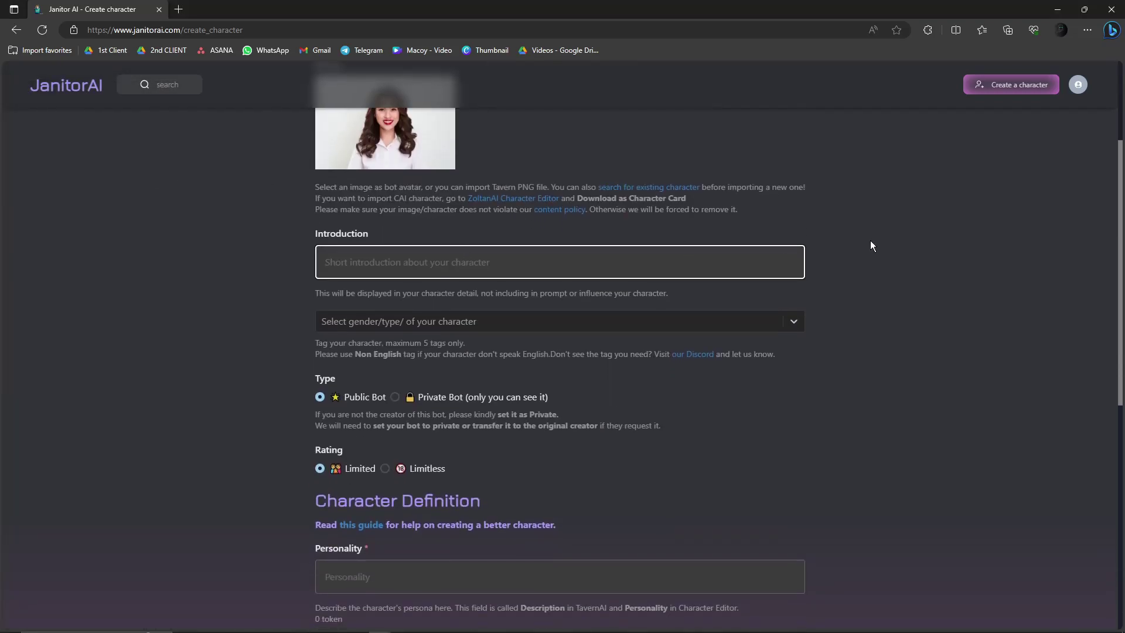
{"action": "scroll", "coordinate": [871, 246], "scroll_direction": "down", "scroll_amount": 2}
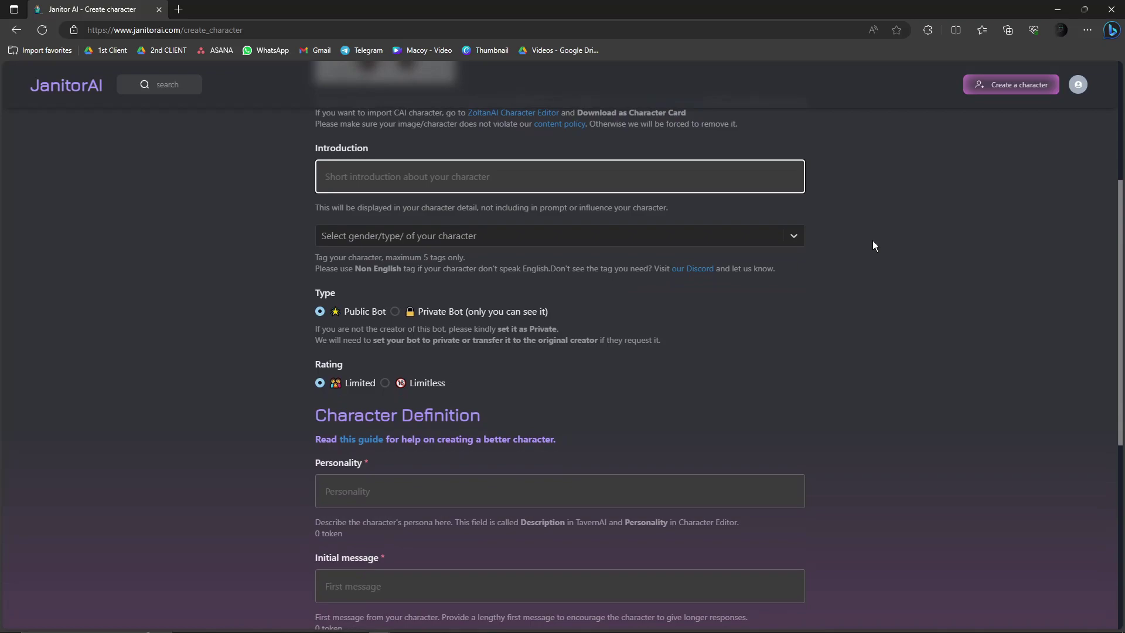
{"action": "type", "text": "A feml"}
{"action": "type", "text": "le profesisona"}
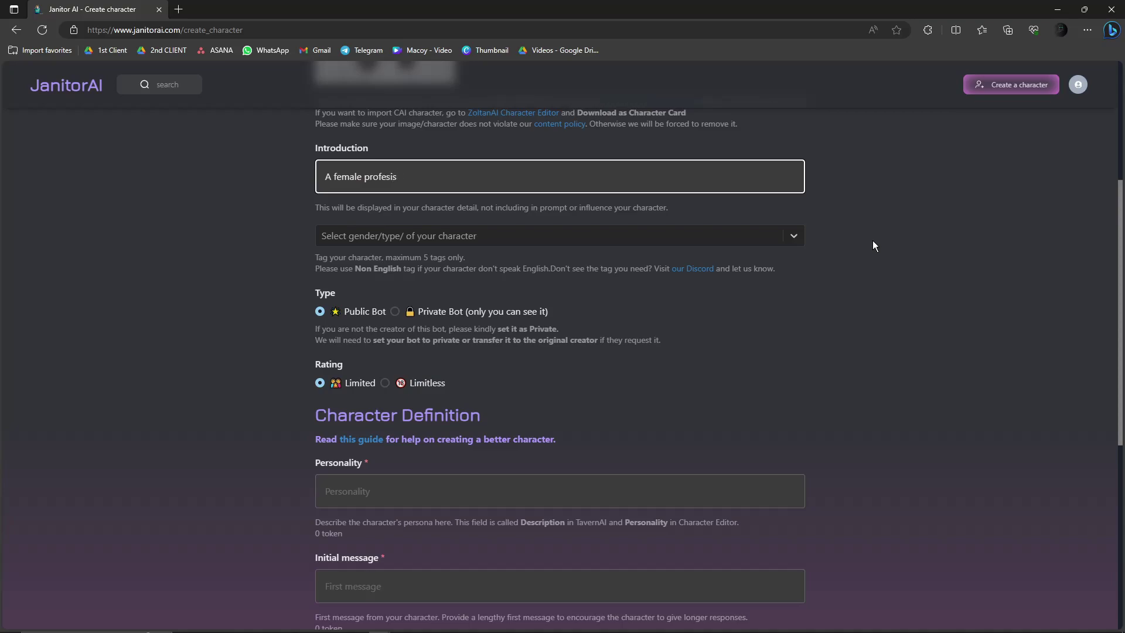
{"action": "key", "text": "BackSpace"}
{"action": "key", "text": "BackSpace"}
{"action": "type", "text": "sional worker."}
Tag the character Female and keep the rating at Limited.
{"action": "left_click", "coordinate": [416, 242]}
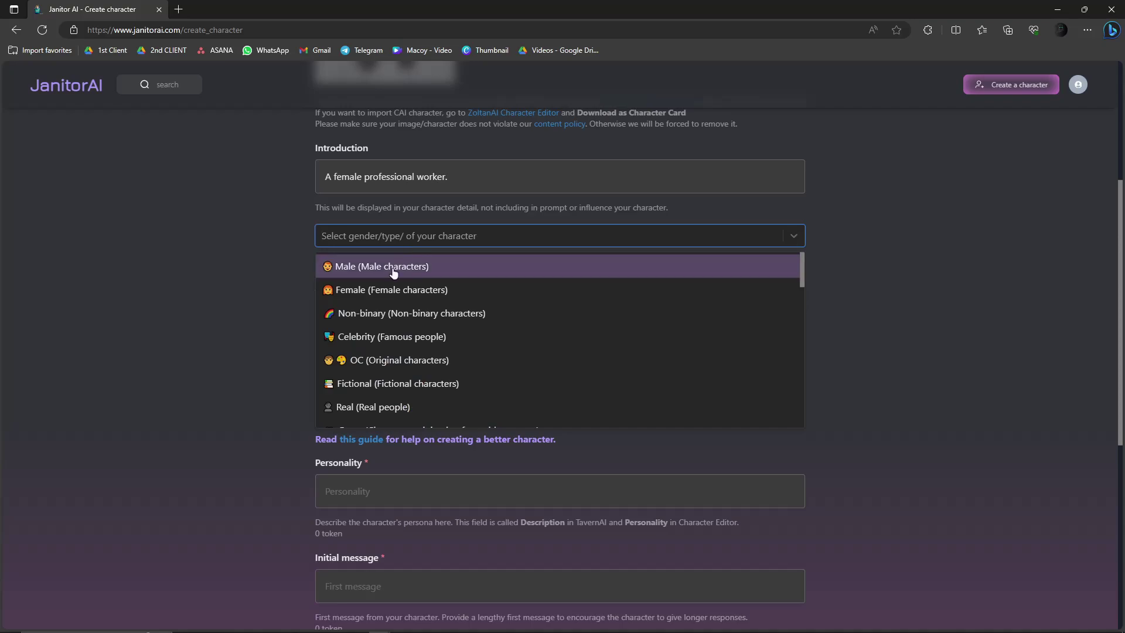
{"action": "left_click", "coordinate": [399, 293]}
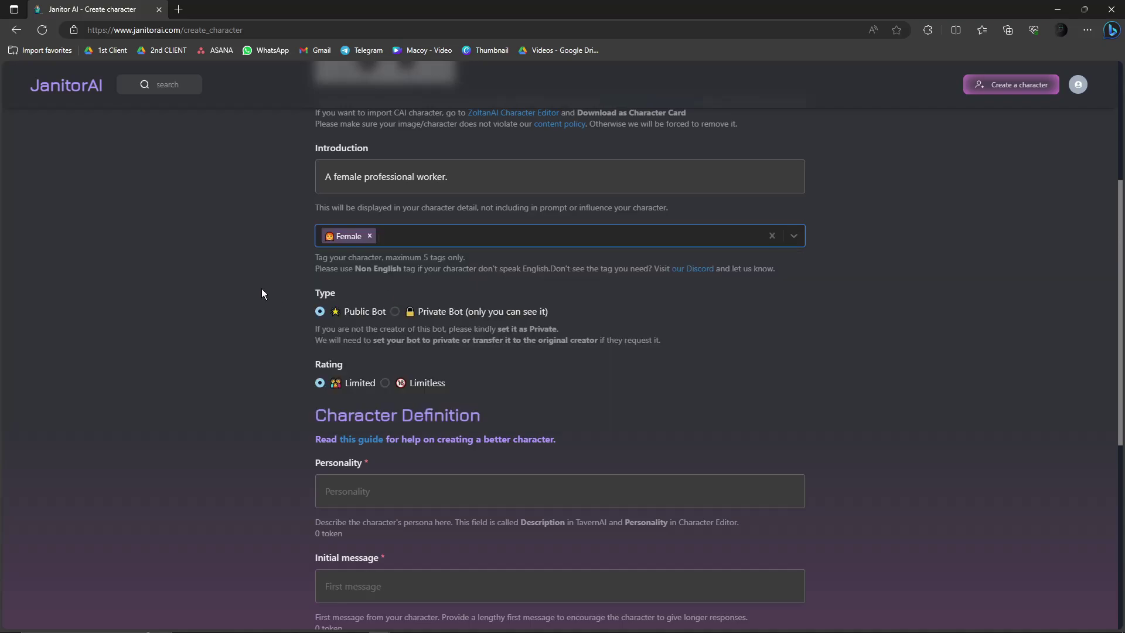
{"action": "left_click", "coordinate": [390, 312]}
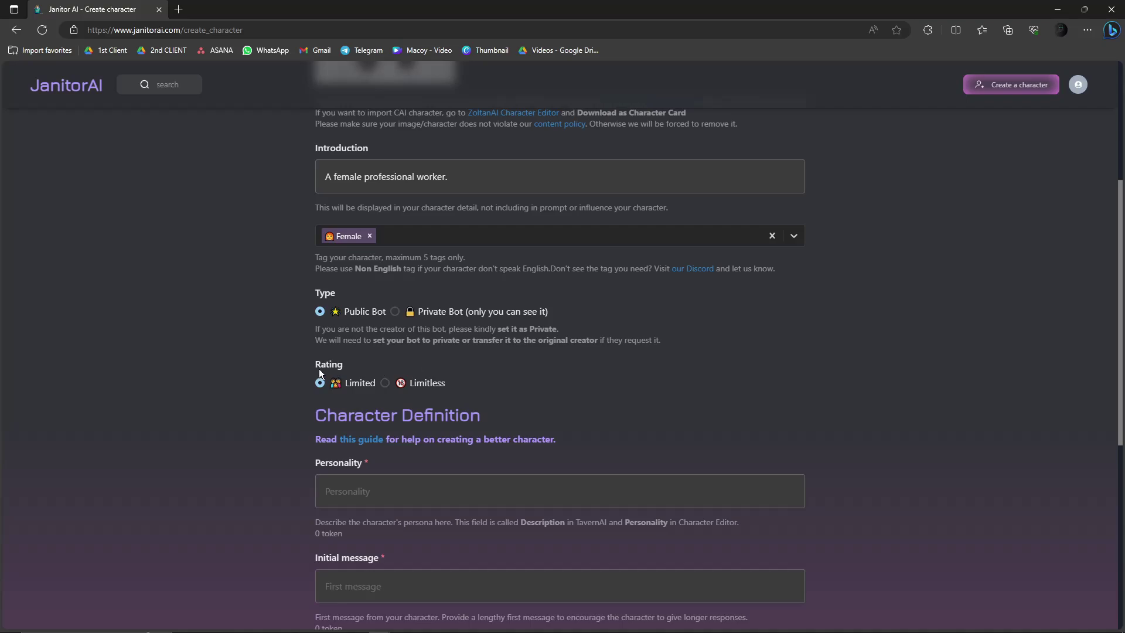
{"action": "left_click", "coordinate": [385, 383]}
{"action": "left_click", "coordinate": [323, 385]}
Set the personality to 'Jolly' and the initial message to 'Hello there!'.
{"action": "scroll", "coordinate": [445, 397], "scroll_direction": "down", "scroll_amount": 2}
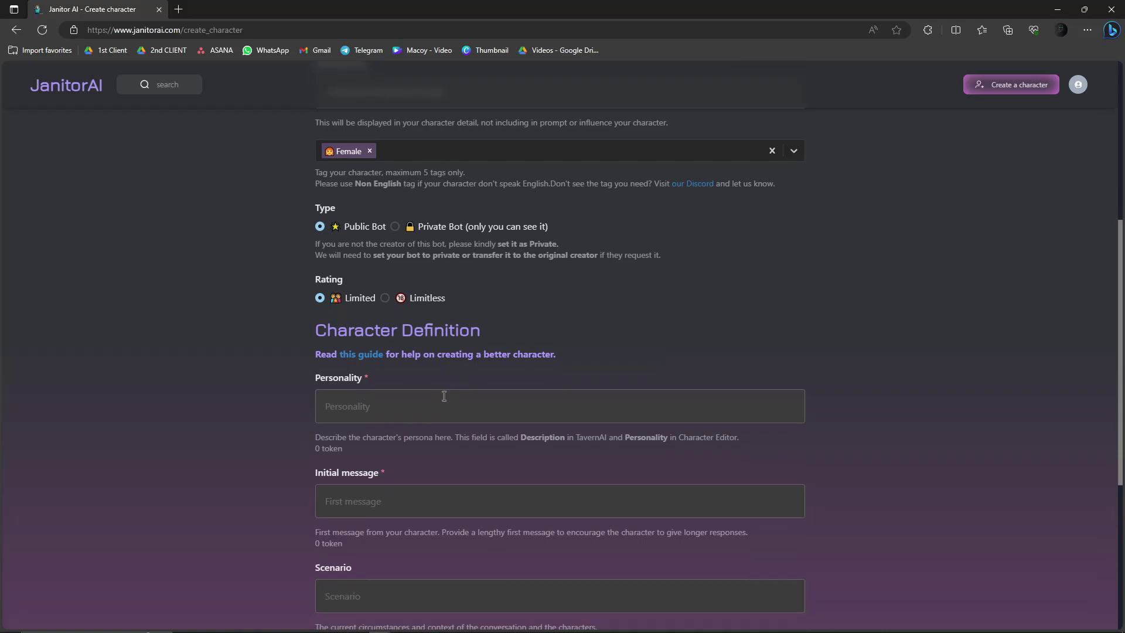
{"action": "left_click", "coordinate": [437, 397]}
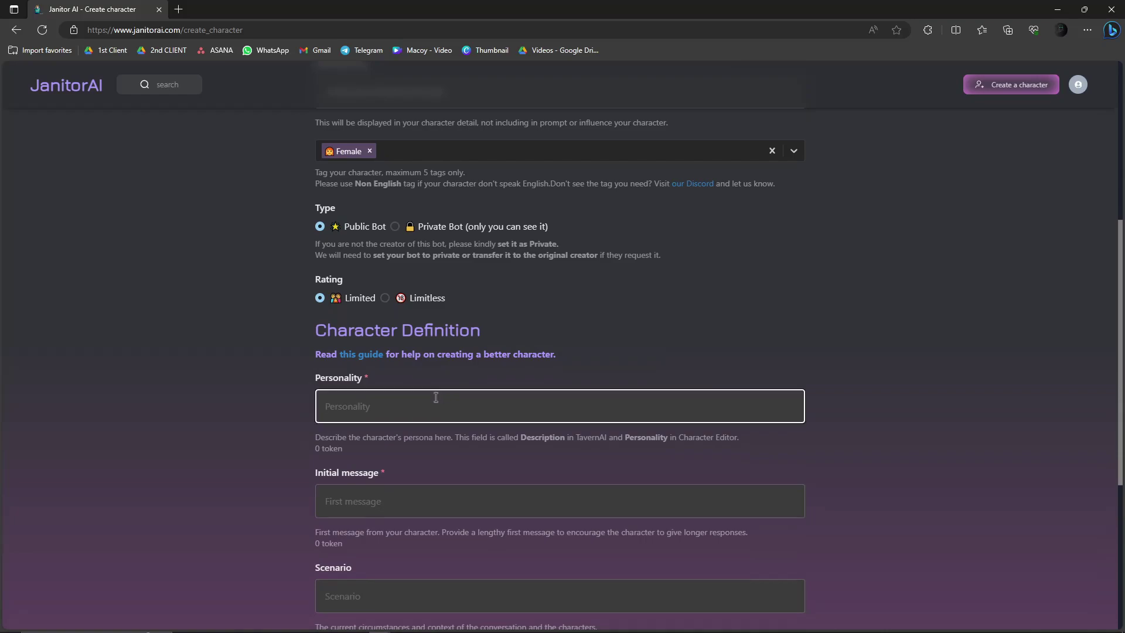
{"action": "type", "text": "Jolly"}
{"action": "key", "text": "Tab"}
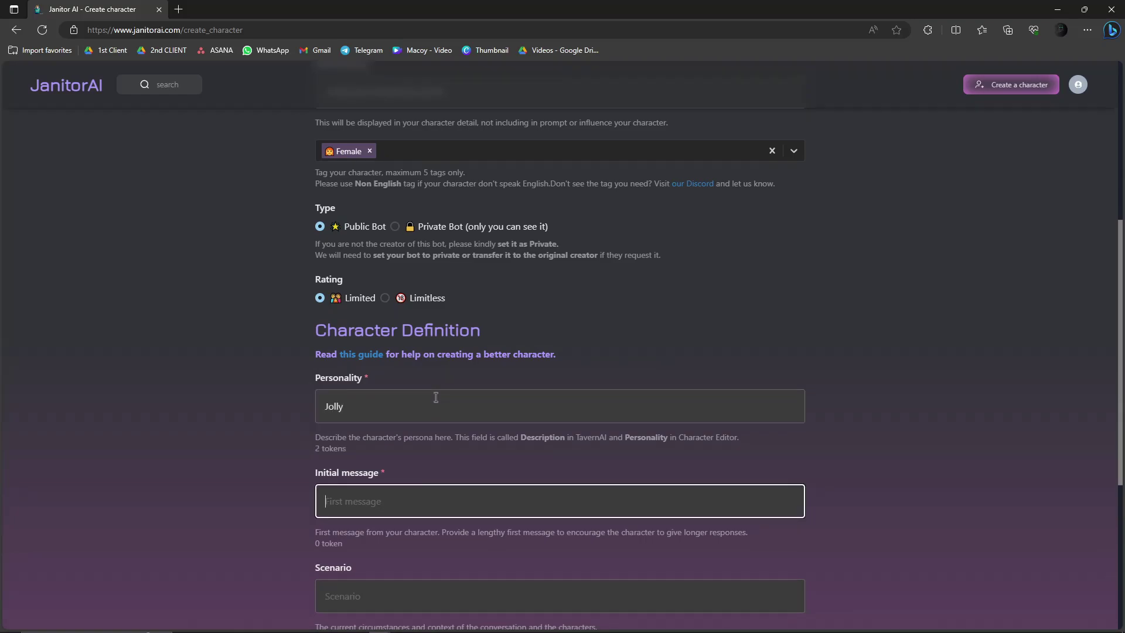
{"action": "type", "text": "Hello there!"}
{"action": "scroll", "coordinate": [436, 397], "scroll_direction": "down", "scroll_amount": 4}
Enter 'N/A' as the scenario and 'Hey, im mark' as the example dialog.
{"action": "left_click", "coordinate": [398, 339]}
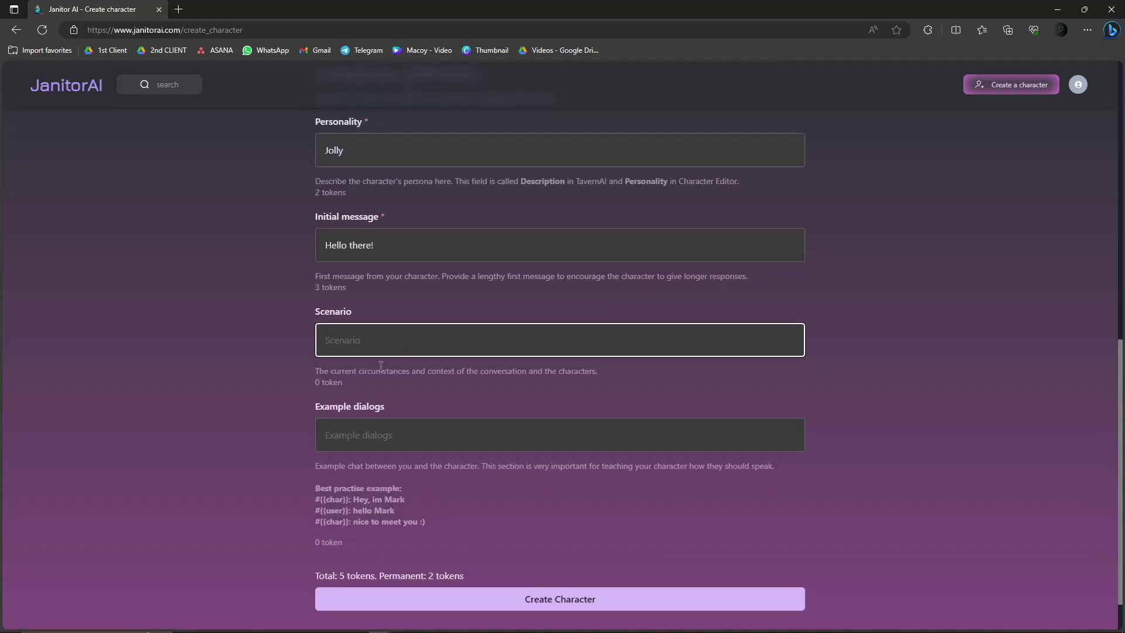
{"action": "left_click_drag", "start_coordinate": [415, 371], "coordinate": [598, 371]}
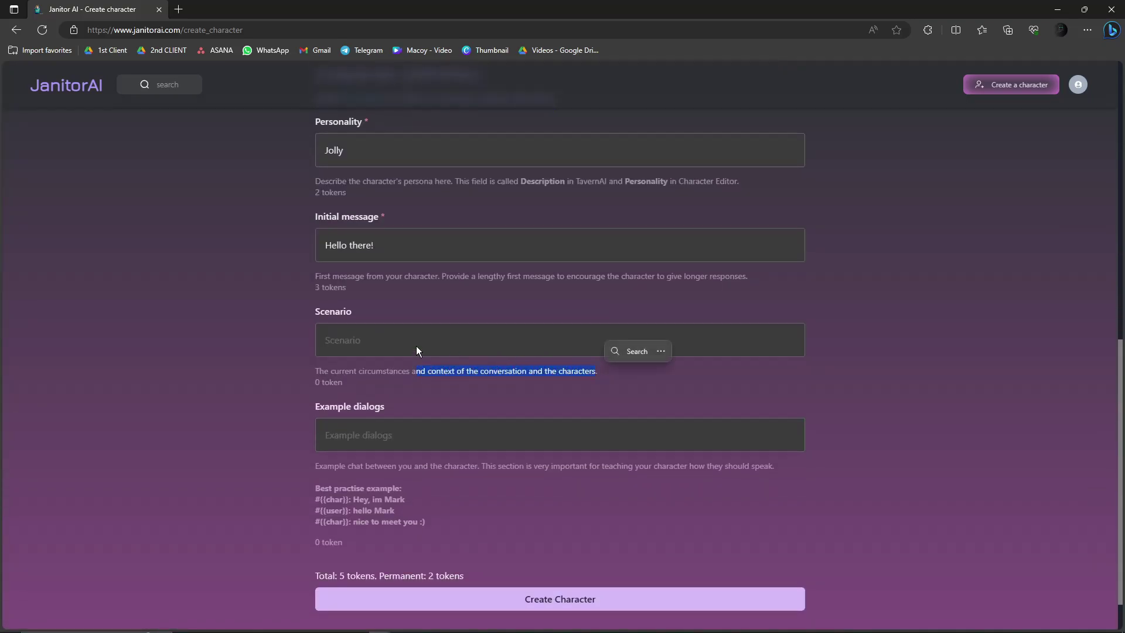
{"action": "left_click", "coordinate": [393, 342]}
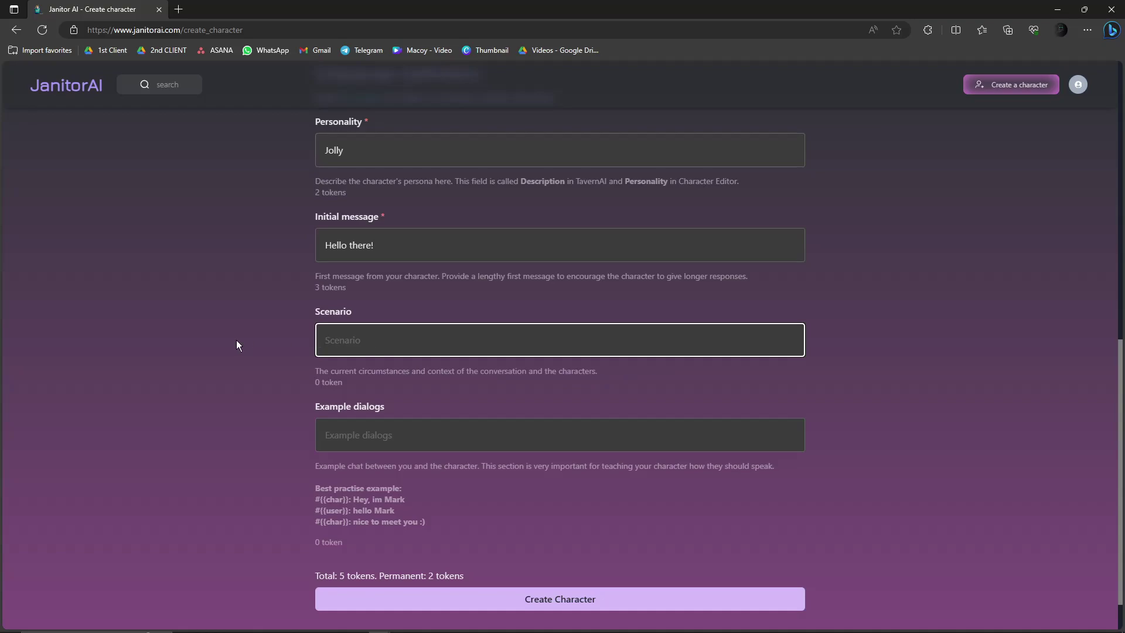
{"action": "type", "text": "N/A"}
{"action": "left_click", "coordinate": [395, 442]}
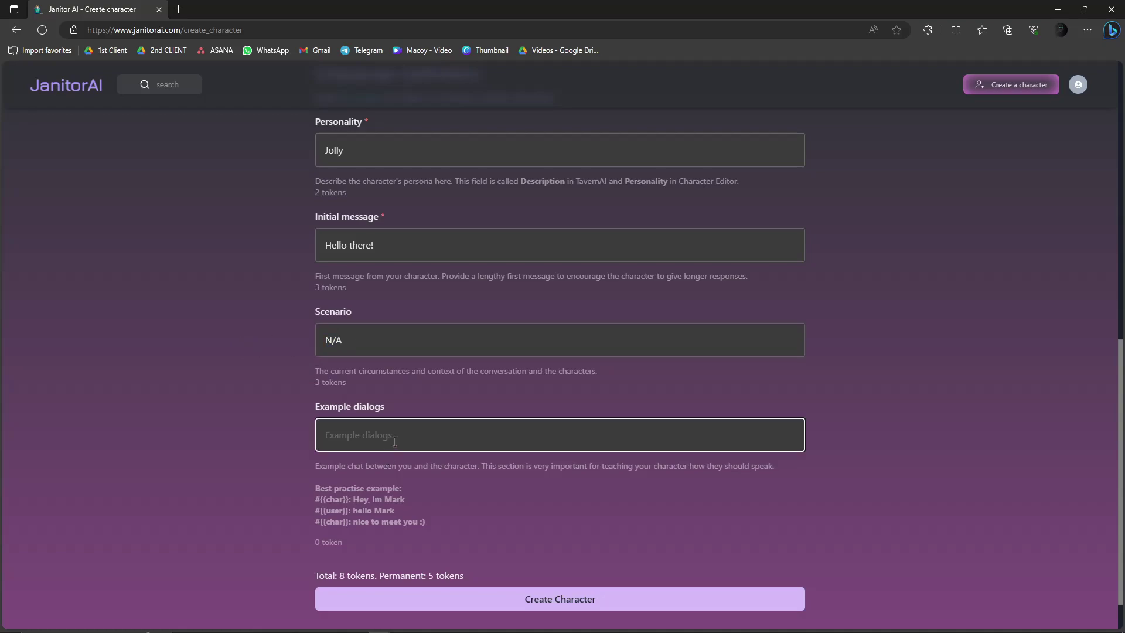
{"action": "type", "text": "Hey,"}
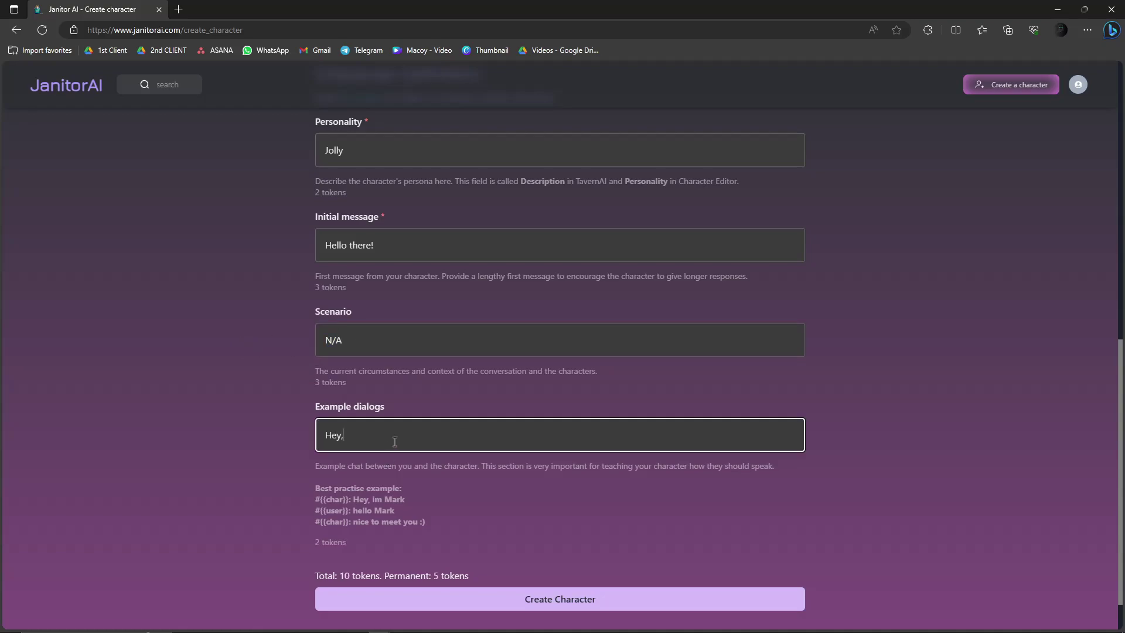
{"action": "type", "text": " im mark"}
{"action": "scroll", "coordinate": [410, 451], "scroll_direction": "down", "scroll_amount": 1}
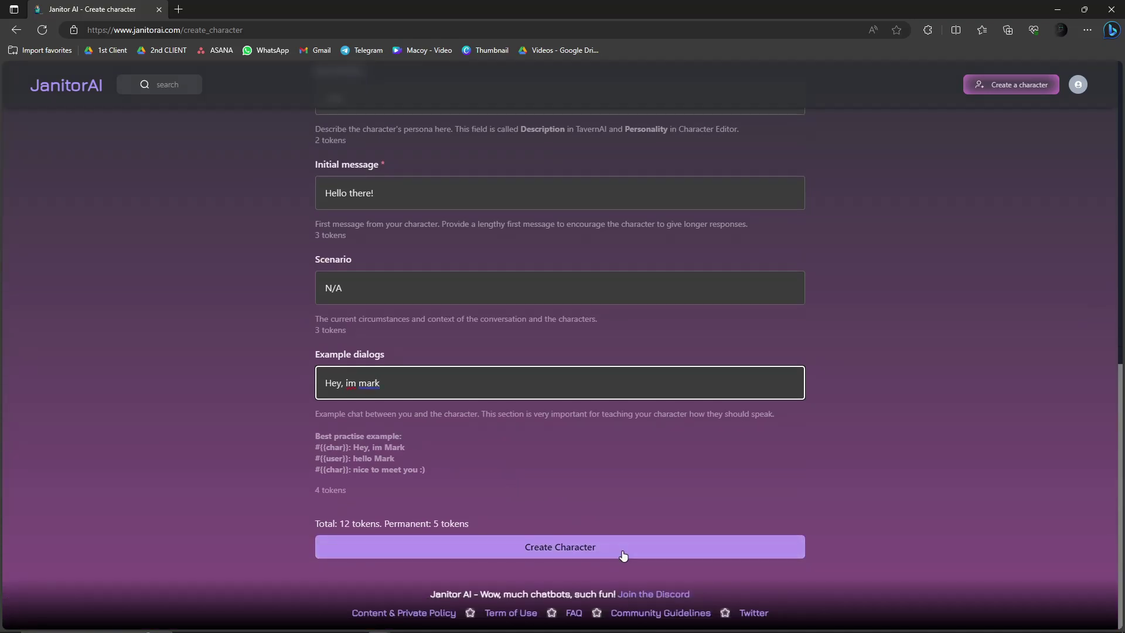
Create the Sample 1 character and look over its page, photo and editor.
{"action": "left_click", "coordinate": [624, 556]}
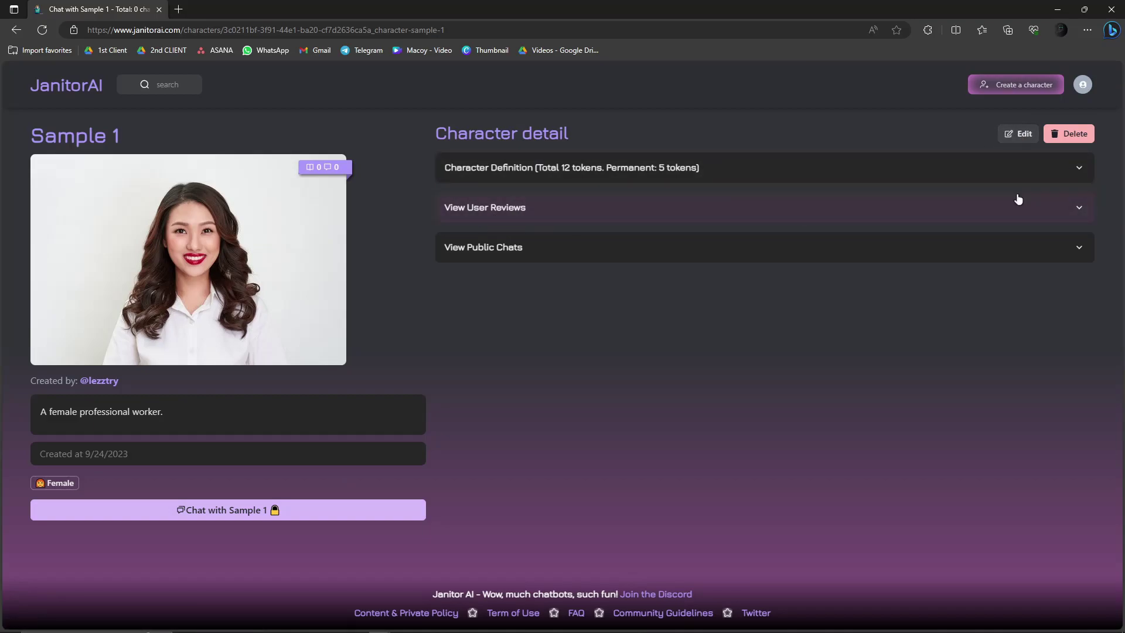
{"action": "left_click", "coordinate": [1081, 210]}
{"action": "left_click", "coordinate": [1080, 205]}
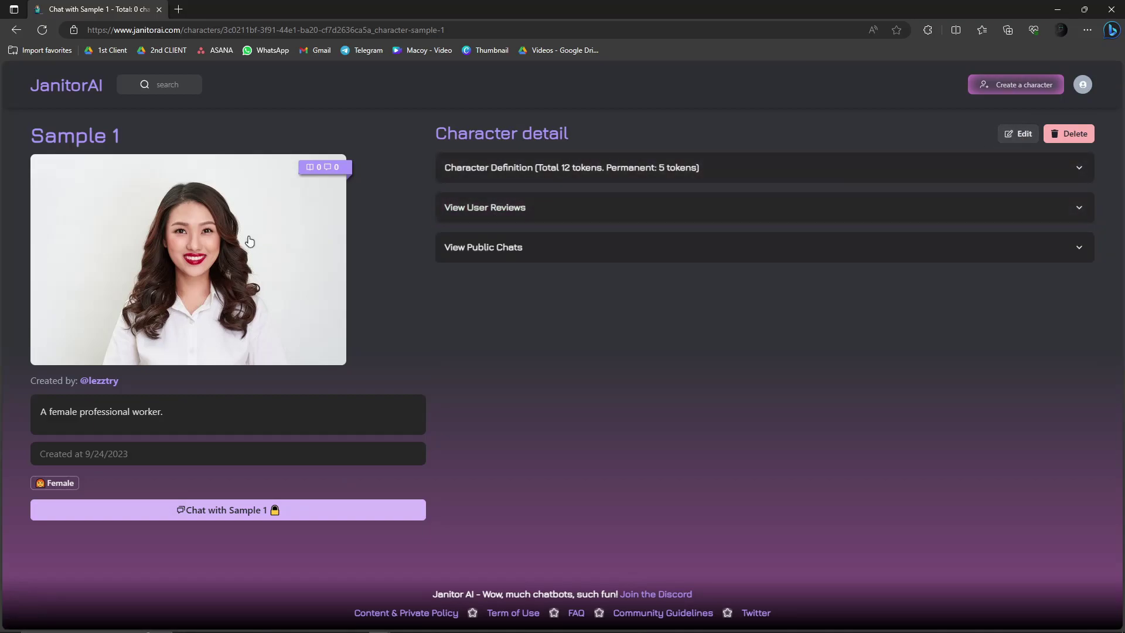
{"action": "left_click", "coordinate": [248, 237]}
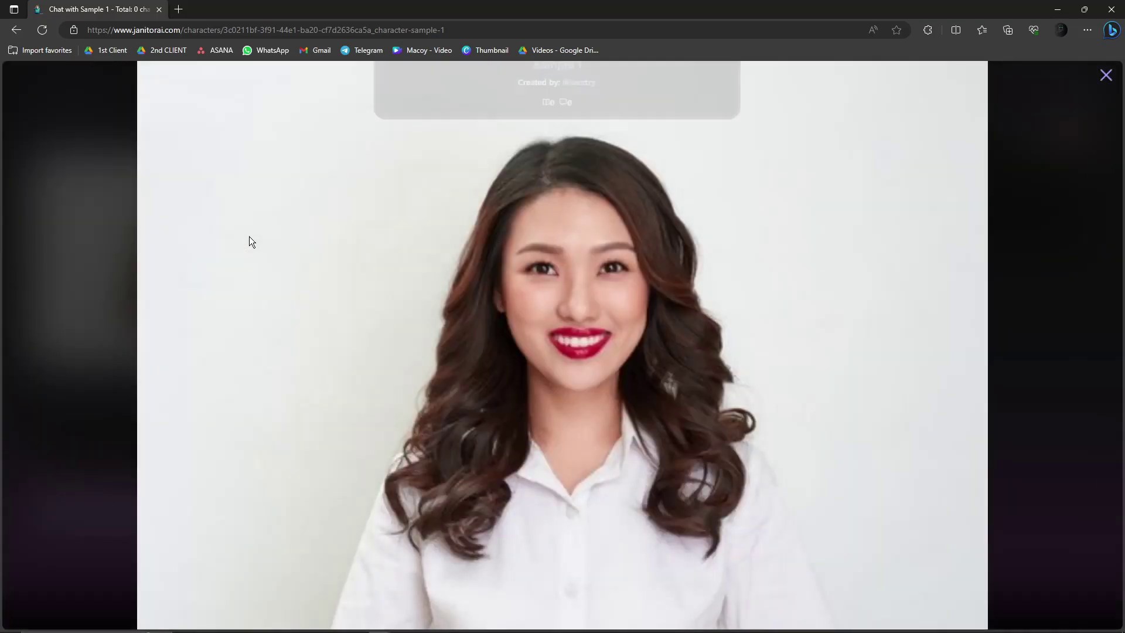
{"action": "left_click", "coordinate": [1070, 139]}
{"action": "left_click", "coordinate": [1020, 130]}
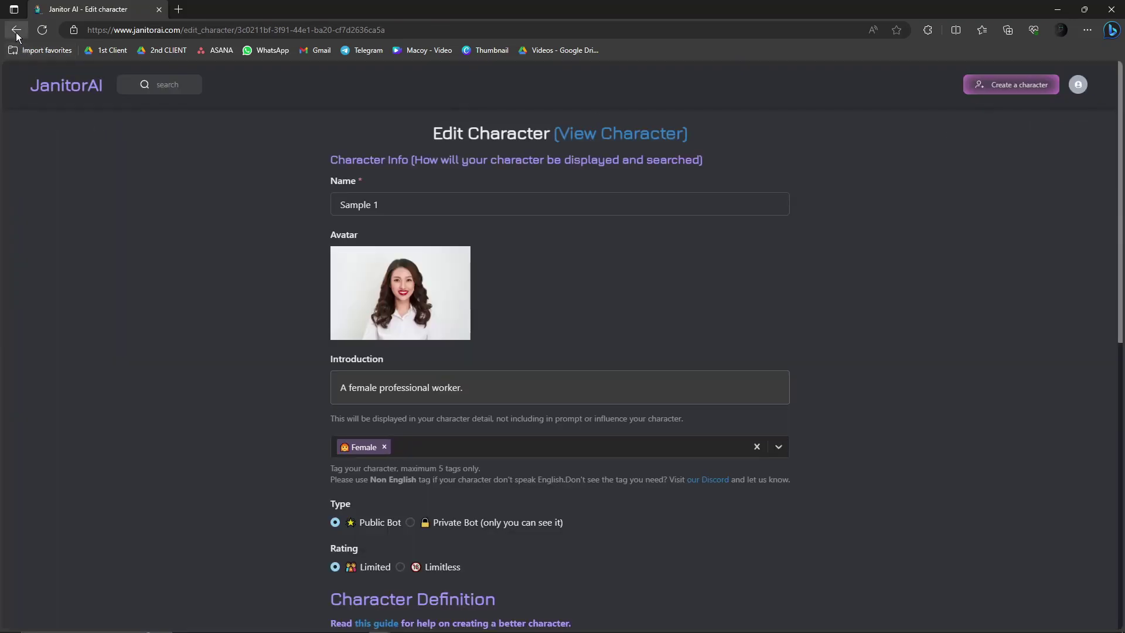
{"action": "left_click", "coordinate": [16, 30]}
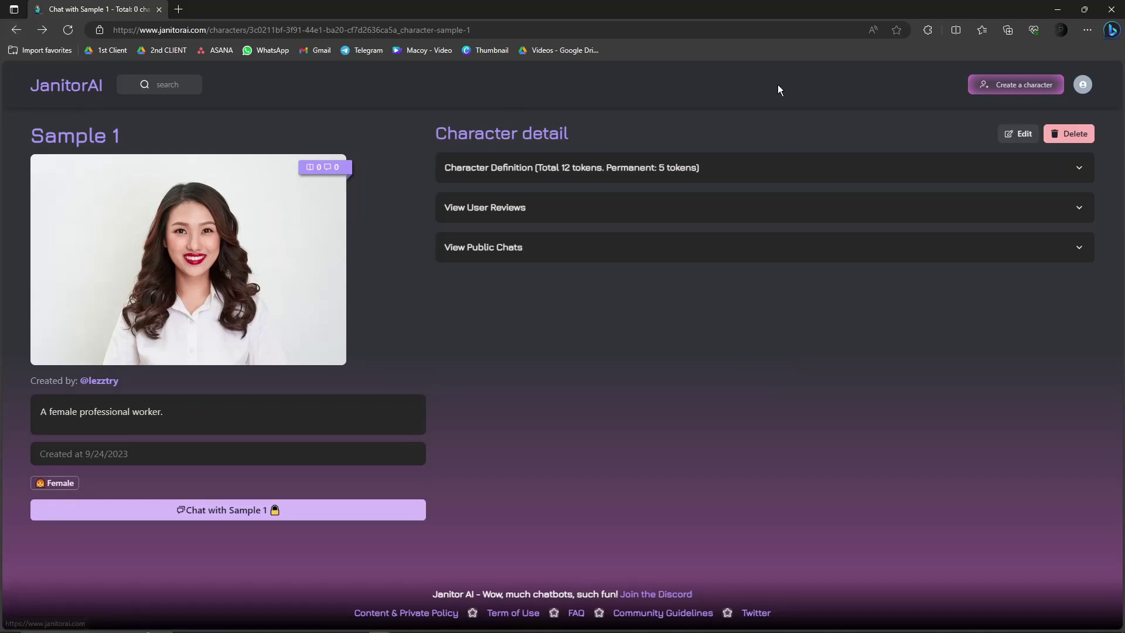
Open My Characters from the account menu and open Sample 1's details.
{"action": "left_click", "coordinate": [1083, 84]}
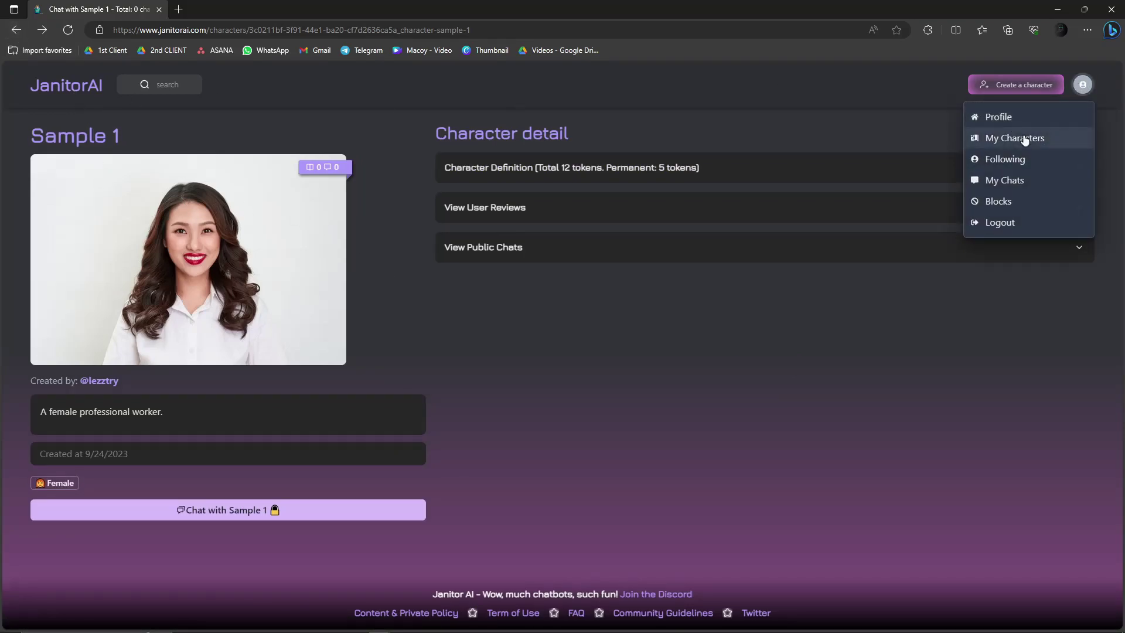
{"action": "left_click", "coordinate": [1025, 139]}
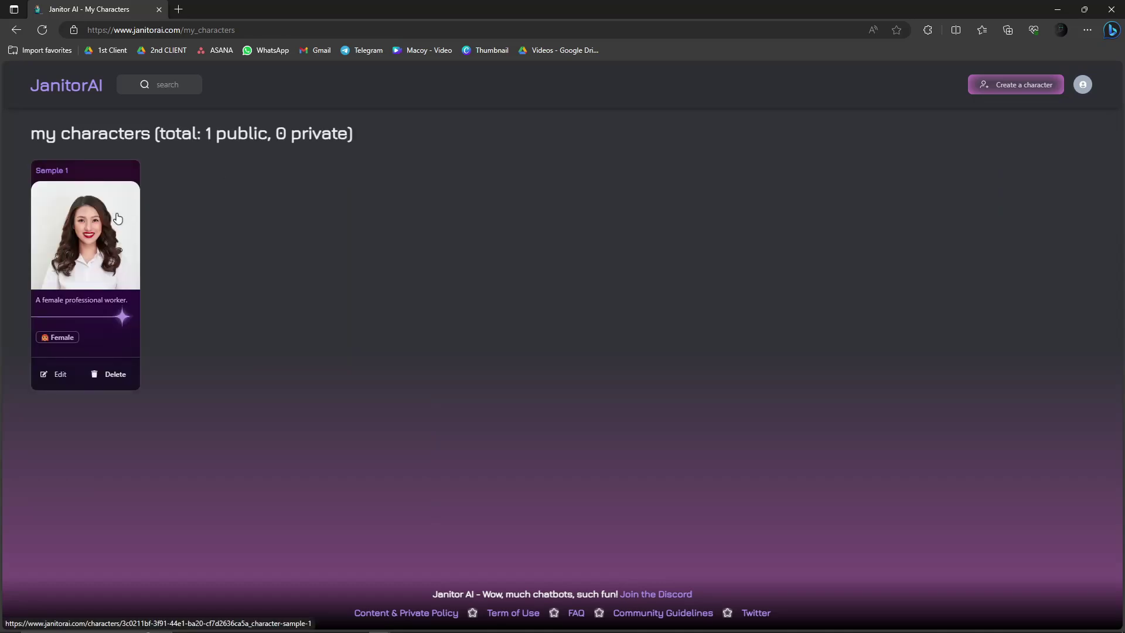
{"action": "left_click", "coordinate": [91, 259]}
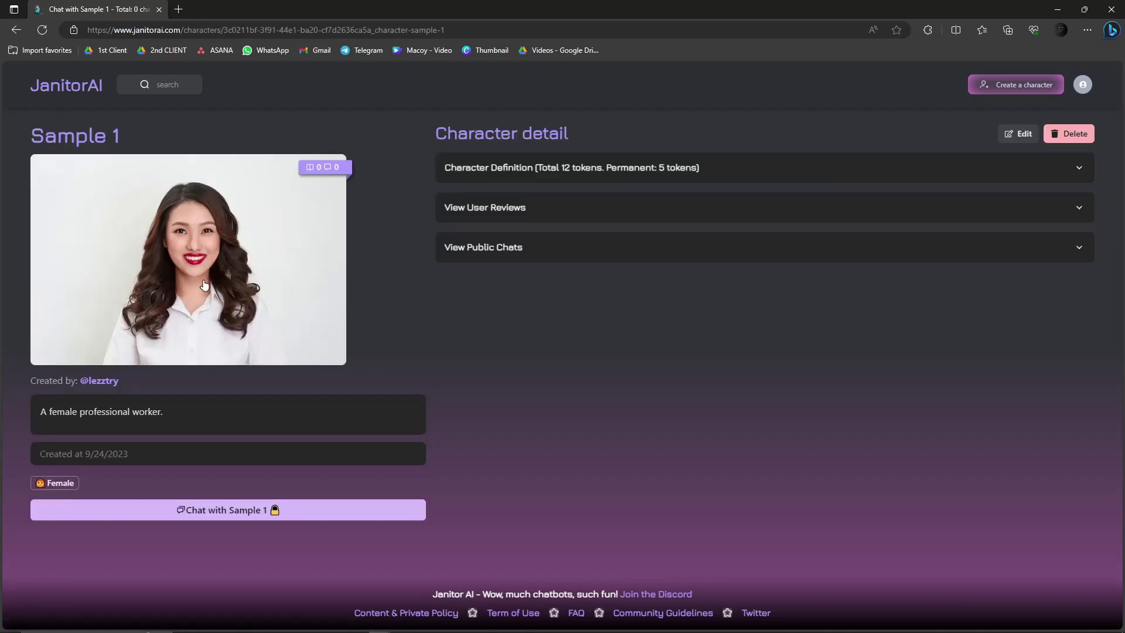
Start a chat with Sample 1, then open a new browser tab.
{"action": "left_click", "coordinate": [293, 512]}
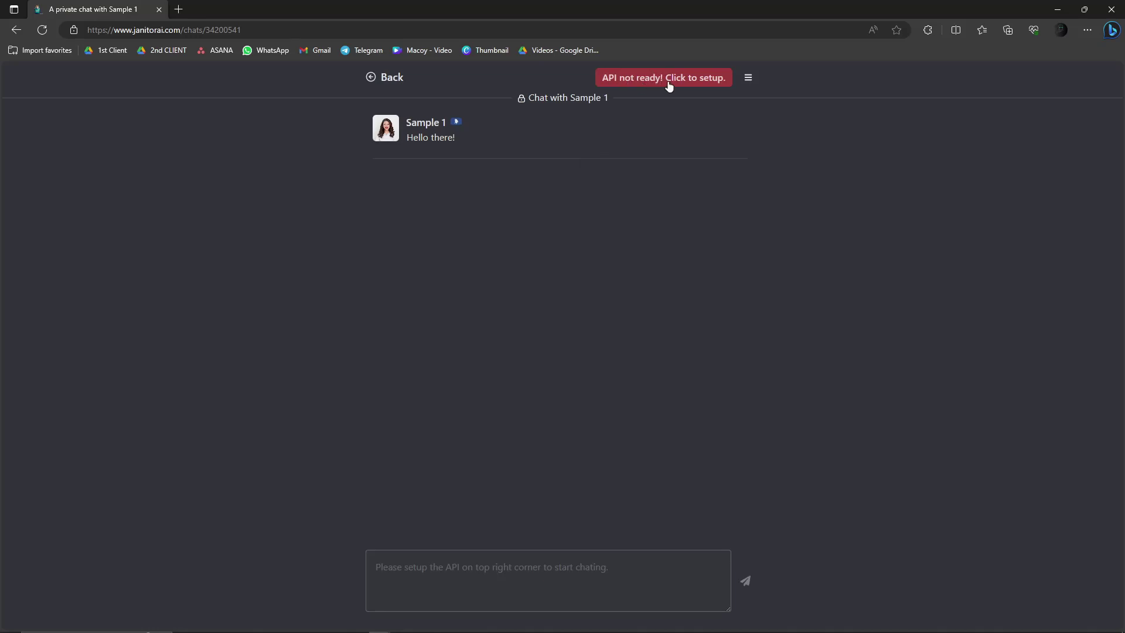
{"action": "left_click", "coordinate": [178, 9]}
Search 'open ai key' and log in to OpenAI Platform with Google.
{"action": "type", "text": "open"}
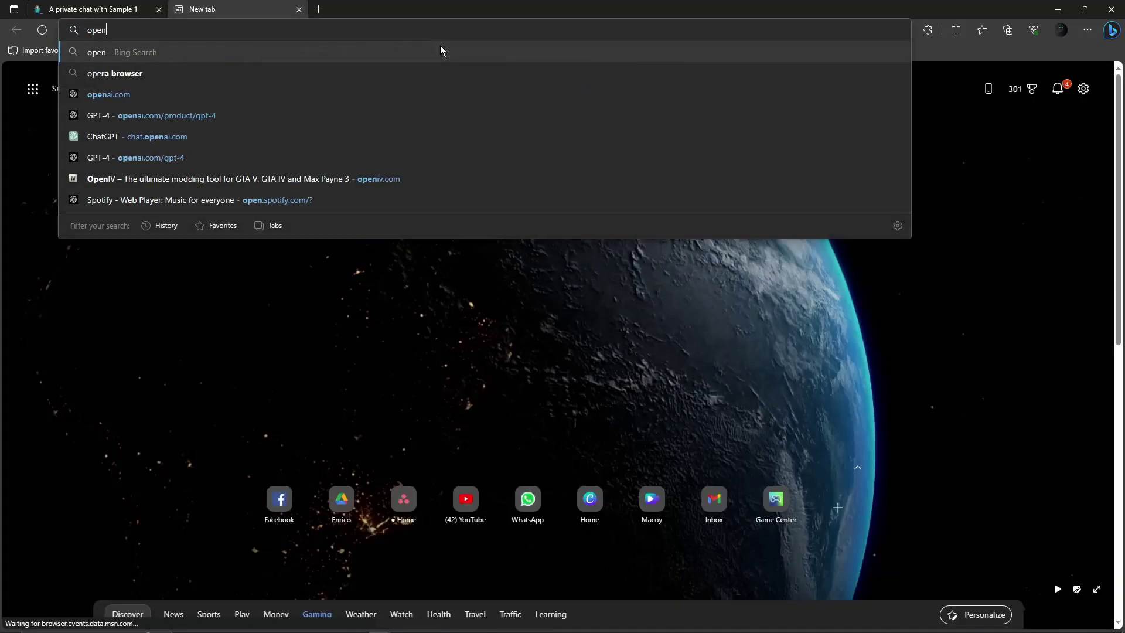
{"action": "type", "text": " ai key"}
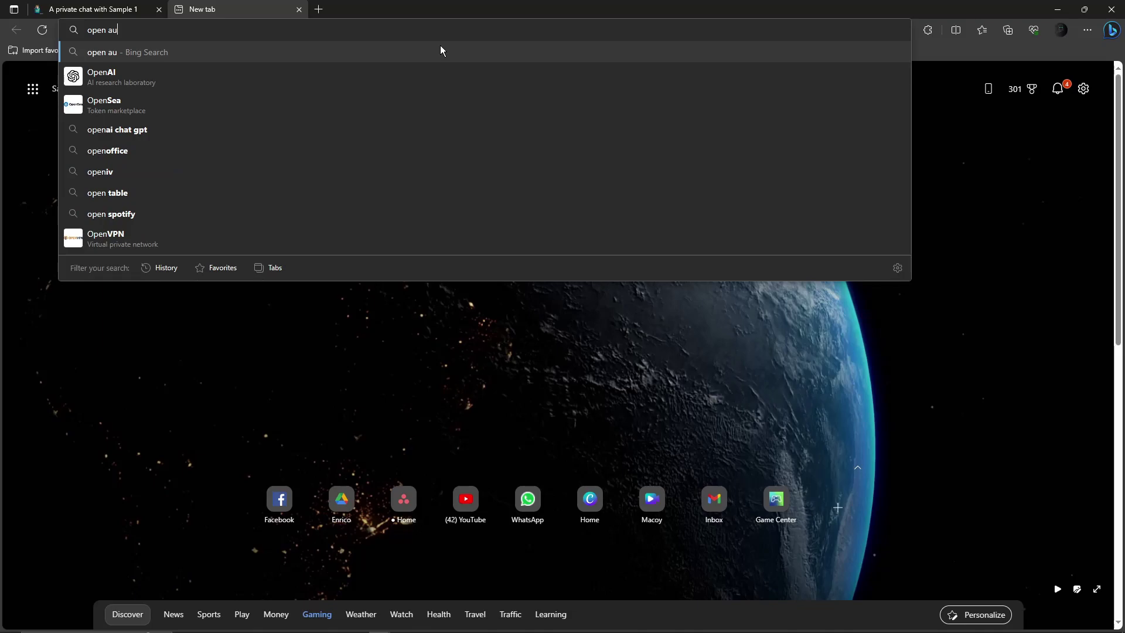
{"action": "key", "text": "Return"}
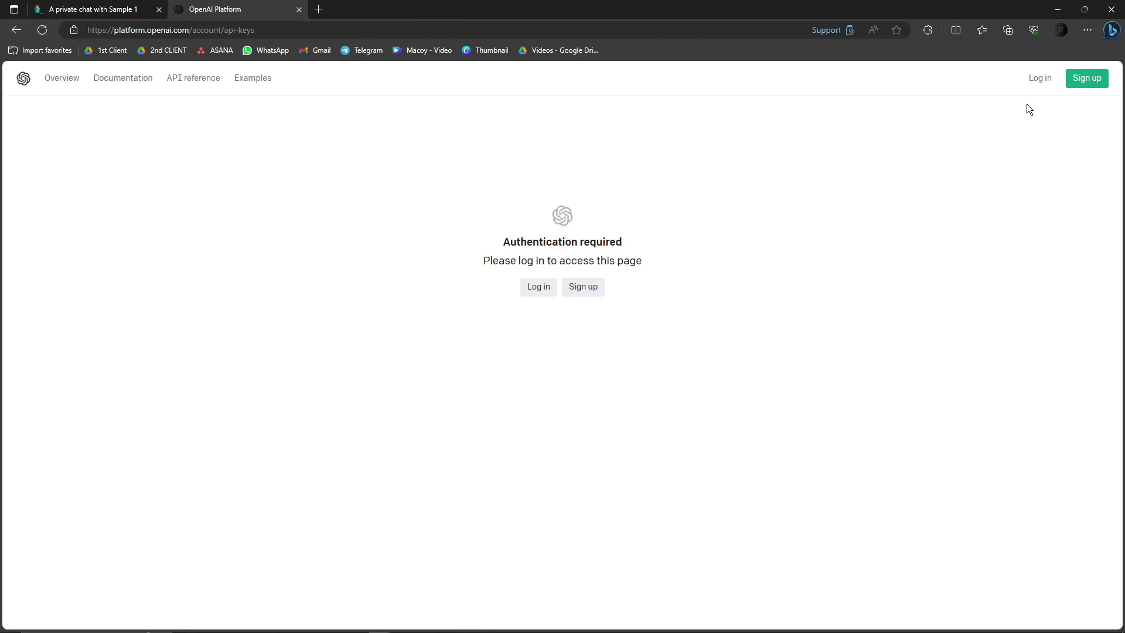
{"action": "left_click", "coordinate": [544, 288]}
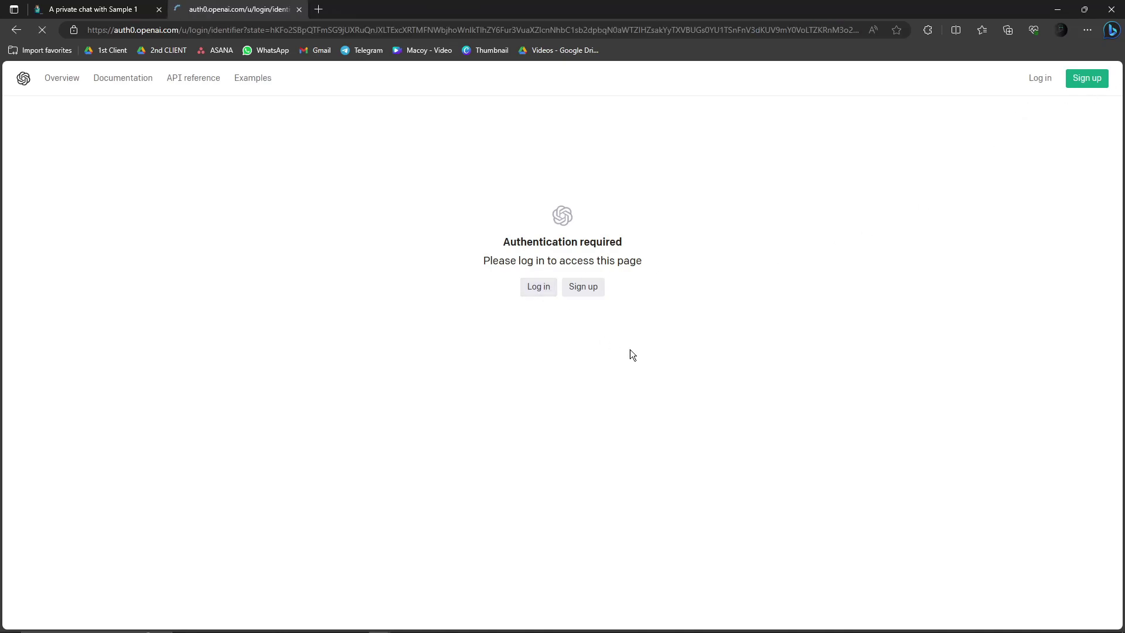
{"action": "left_click", "coordinate": [550, 403]}
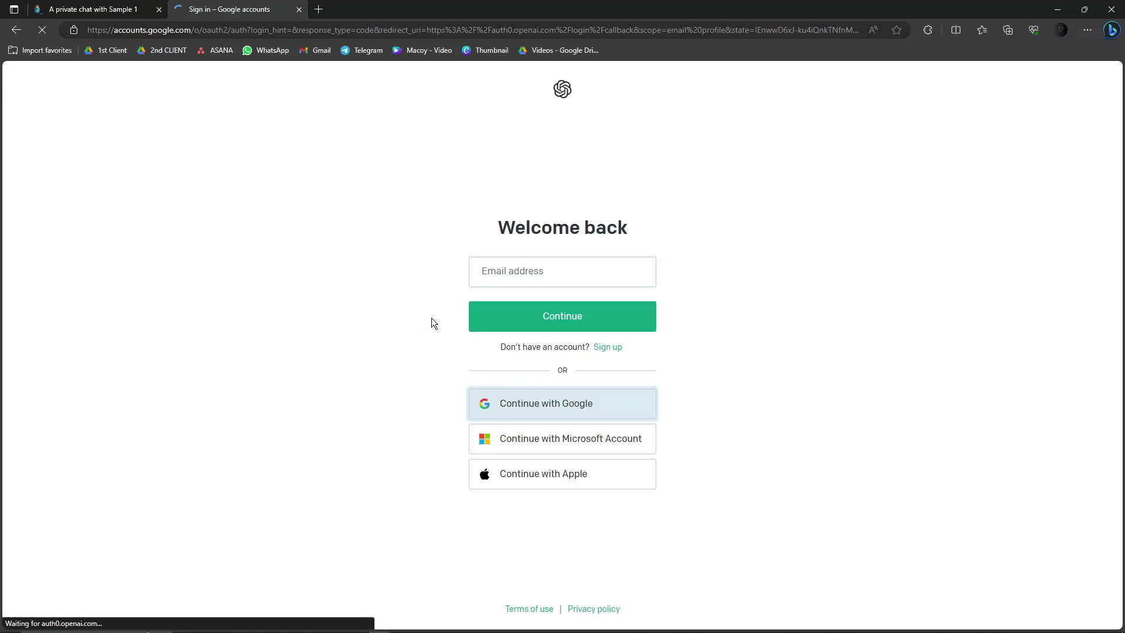
{"action": "left_click", "coordinate": [542, 328]}
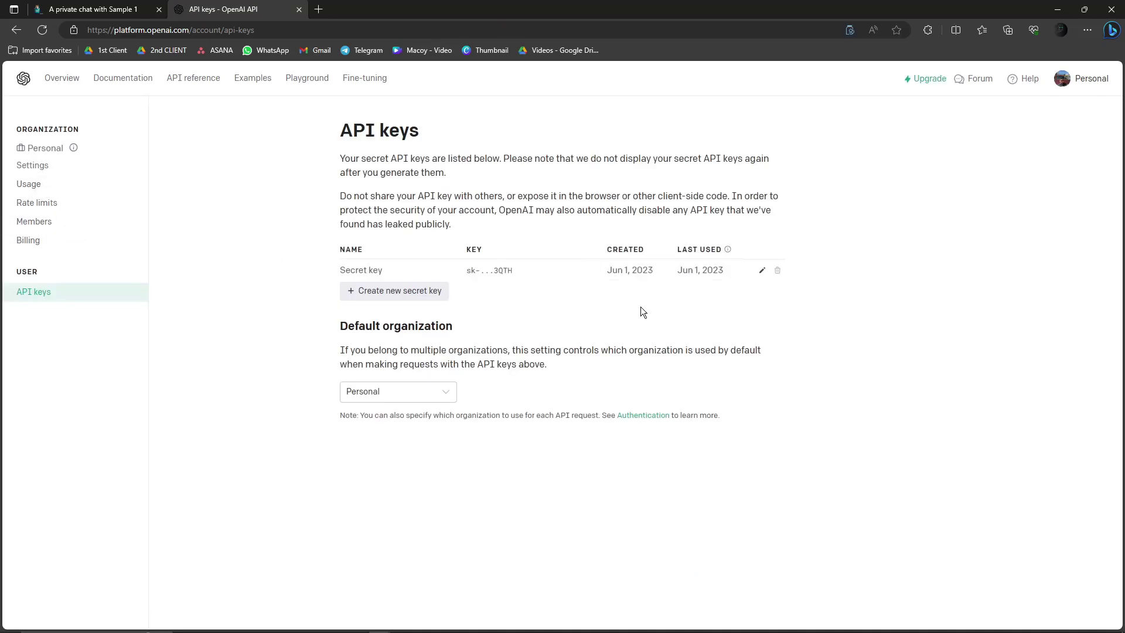
Create a secret key named 'sample 1' and copy it.
{"action": "left_click", "coordinate": [356, 290]}
{"action": "left_click", "coordinate": [554, 346]}
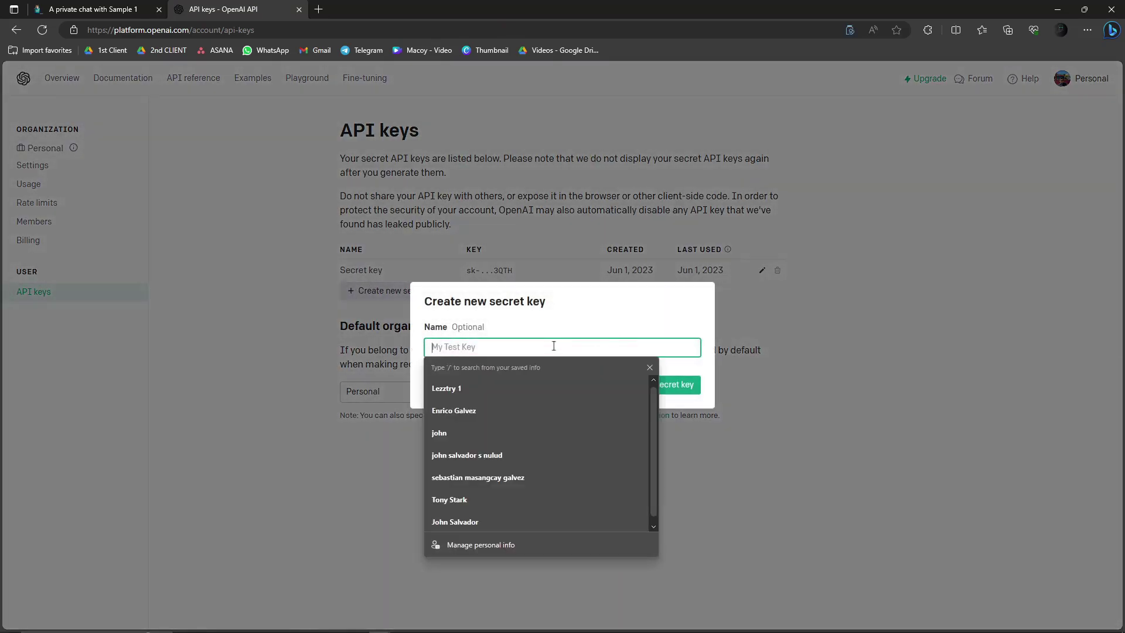
{"action": "type", "text": "sample 1"}
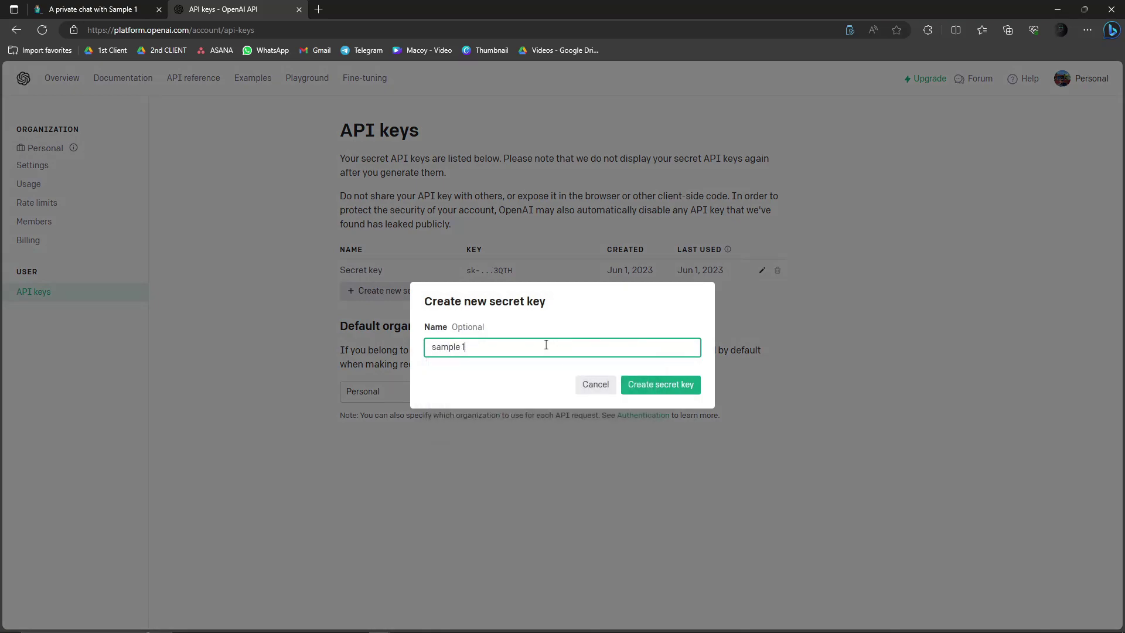
{"action": "left_click", "coordinate": [663, 386]}
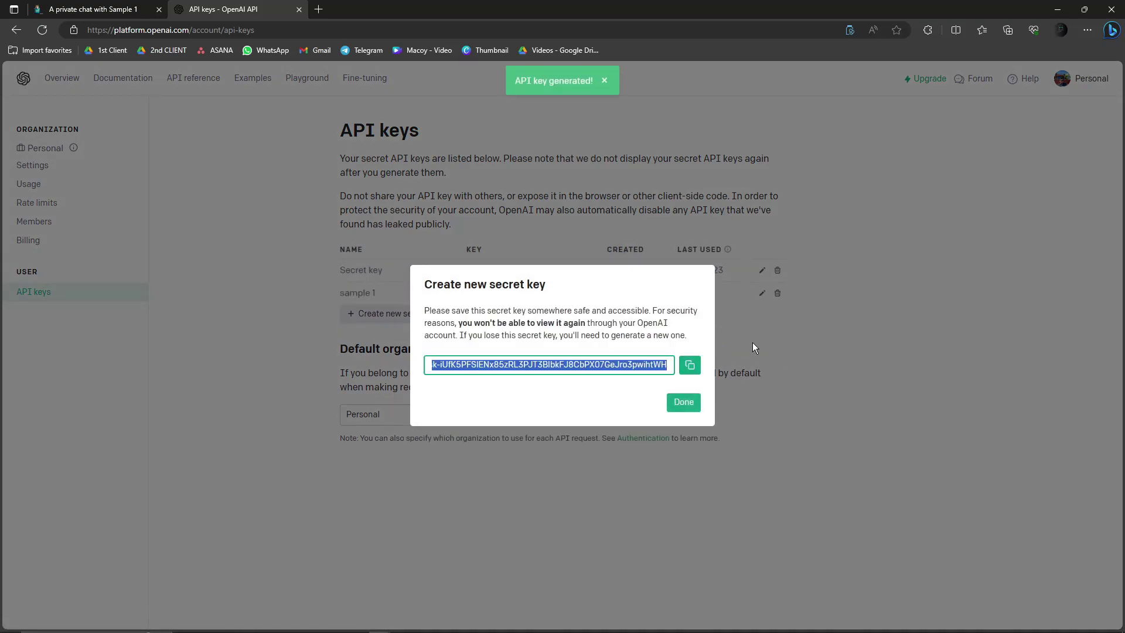
{"action": "left_click", "coordinate": [689, 366]}
Set the Sample 1 chat's provider to Open AI, paste the new key, and save.
{"action": "left_click", "coordinate": [94, 9]}
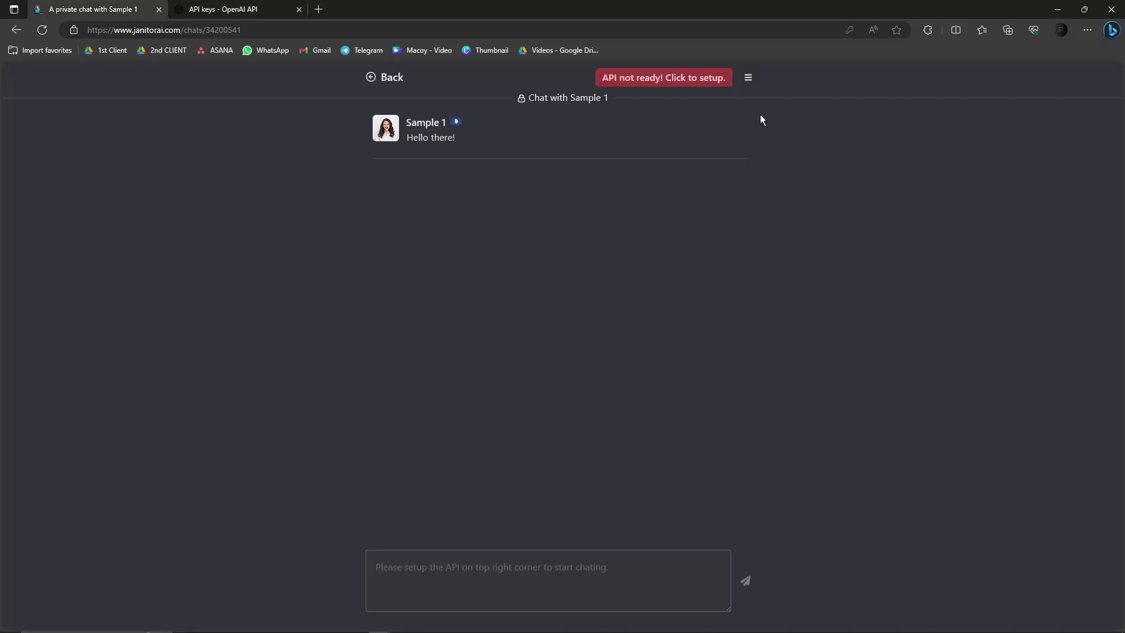
{"action": "left_click", "coordinate": [666, 80]}
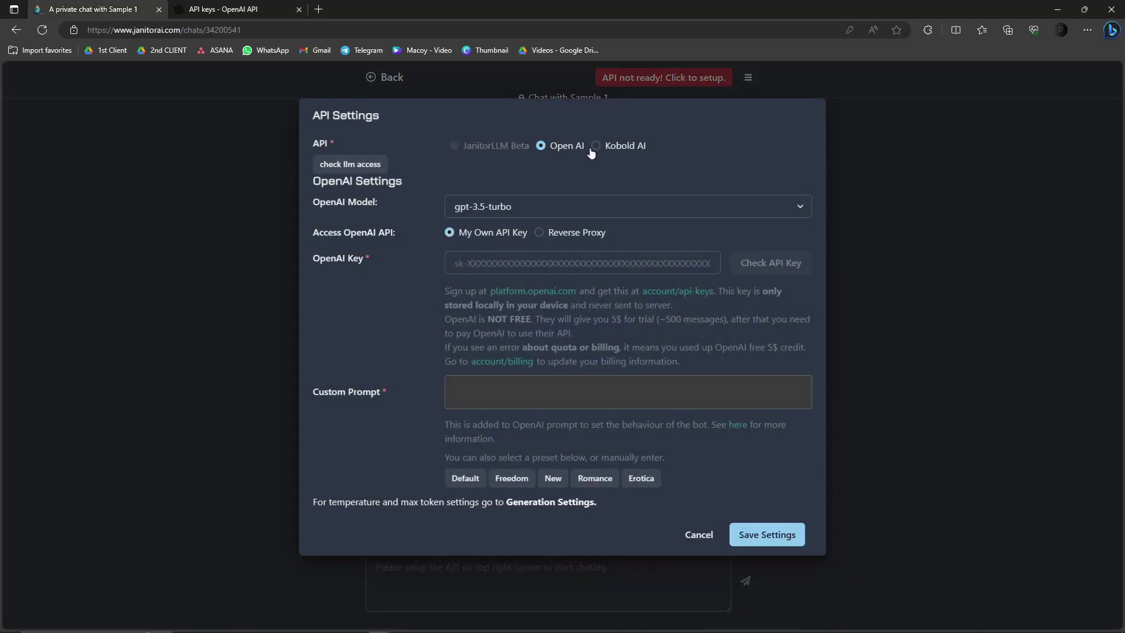
{"action": "left_click", "coordinate": [542, 149]}
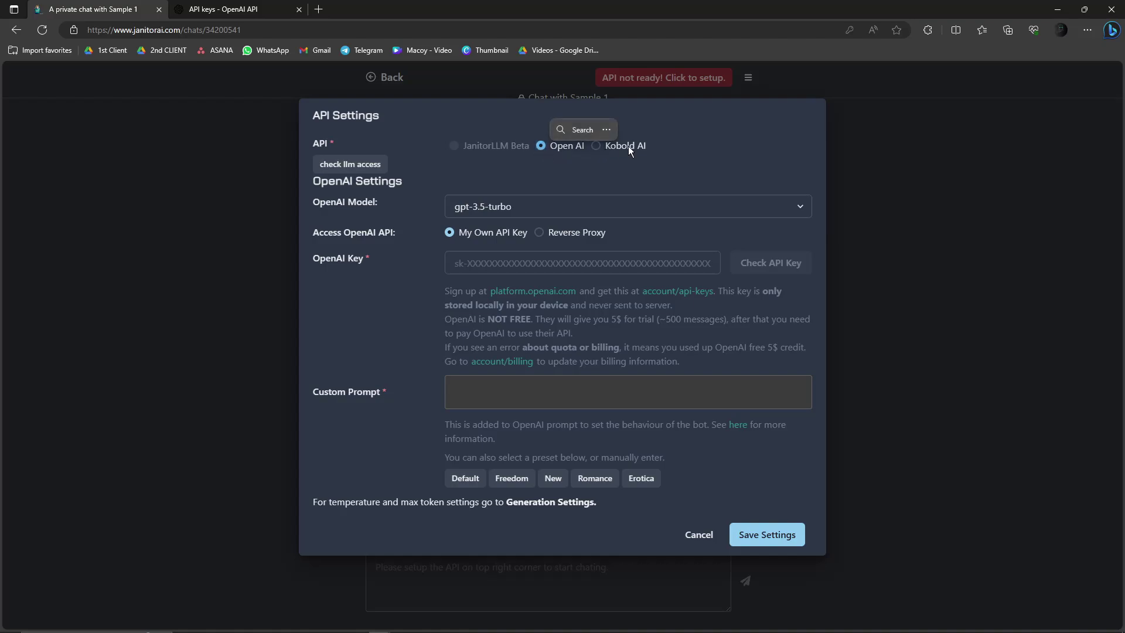
{"action": "left_click", "coordinate": [628, 149]}
{"action": "left_click", "coordinate": [541, 146]}
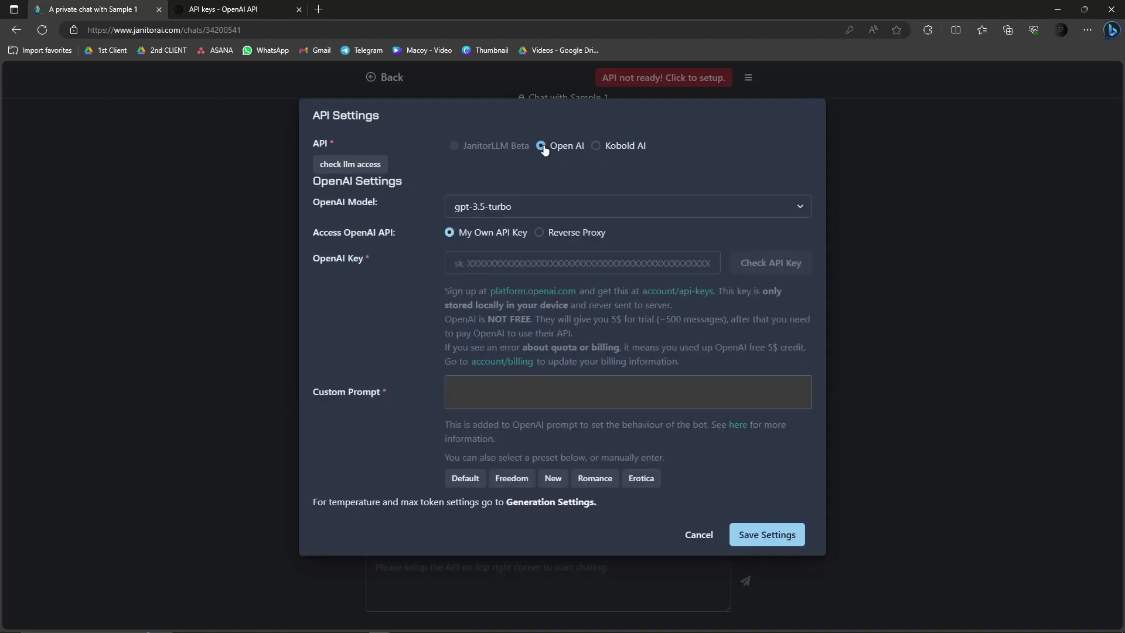
{"action": "left_click", "coordinate": [530, 263]}
{"action": "key", "text": "ctrl+v"}
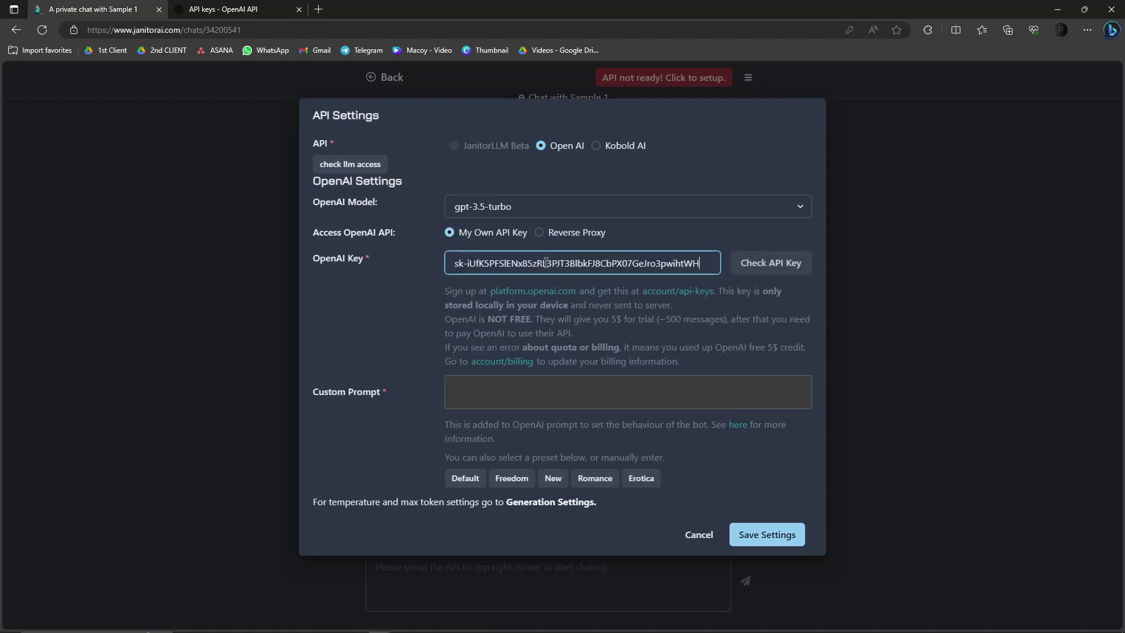
{"action": "left_click", "coordinate": [767, 535]}
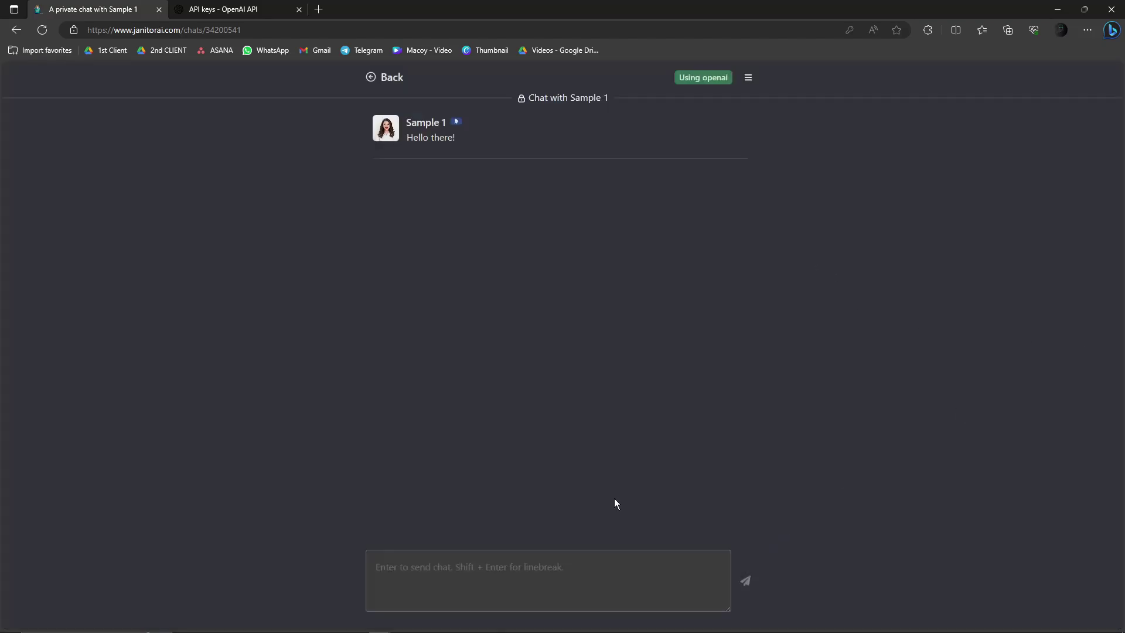
Send 'Hello!' to Sample 1, then go back to its character page.
{"action": "left_click", "coordinate": [600, 572]}
{"action": "type", "text": "Hello!"}
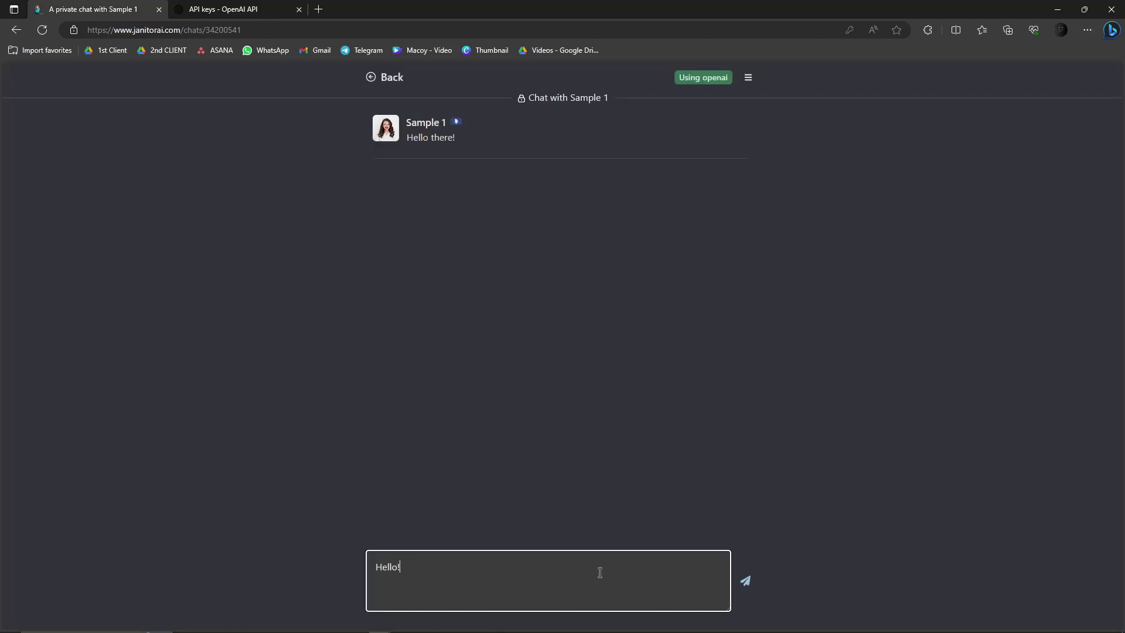
{"action": "key", "text": "Return"}
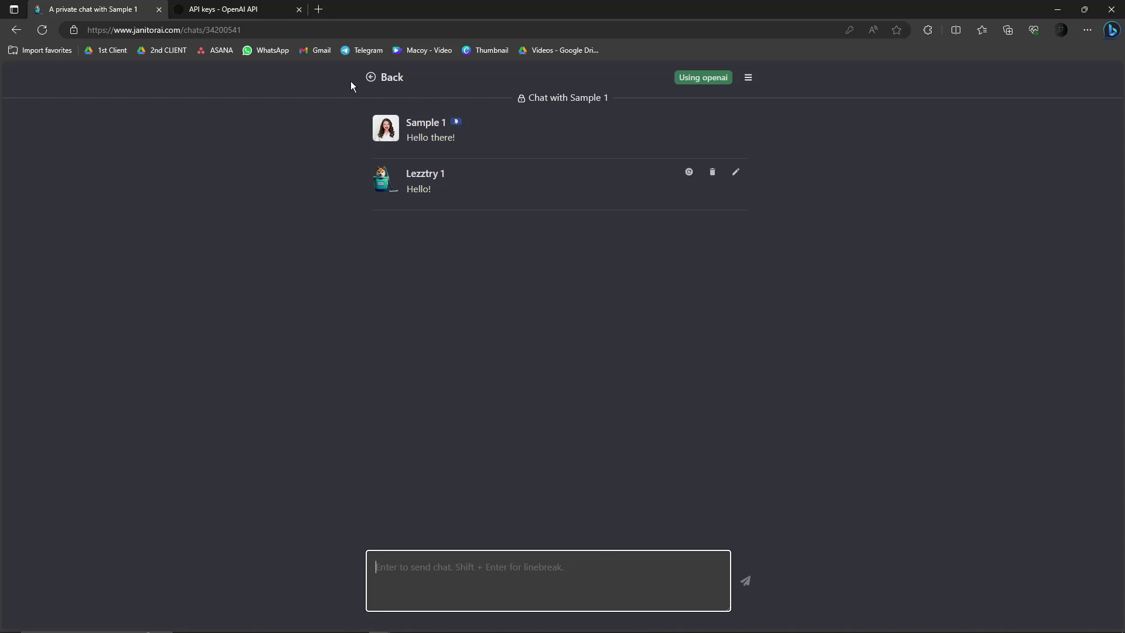
{"action": "left_click", "coordinate": [370, 81]}
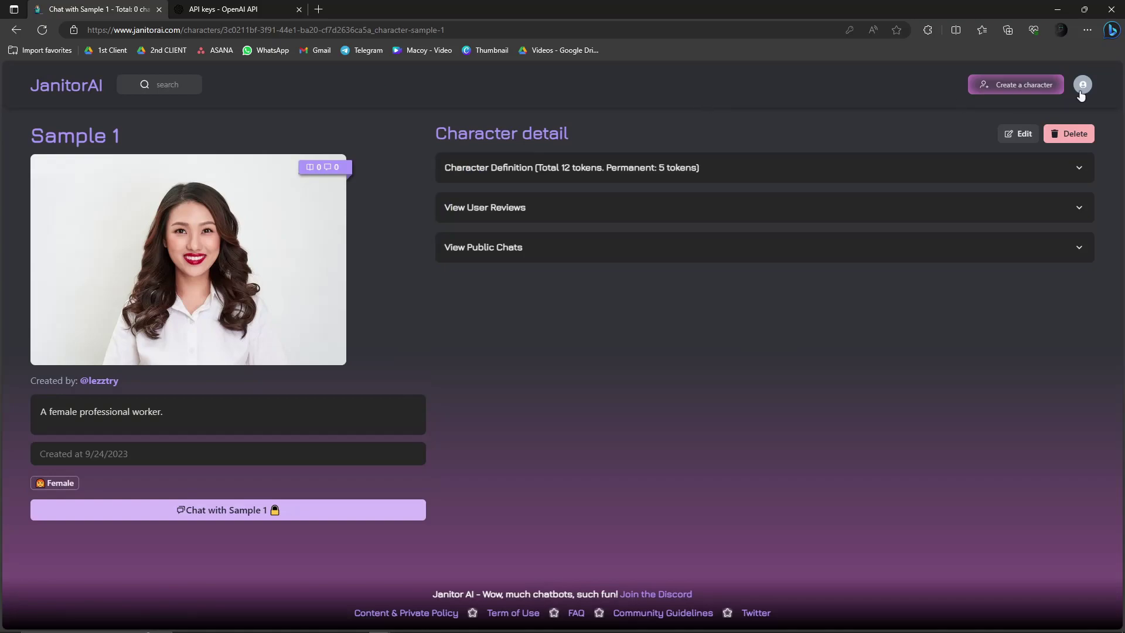
Go to the Janitor AI home page and view your profile.
{"action": "left_click", "coordinate": [67, 84]}
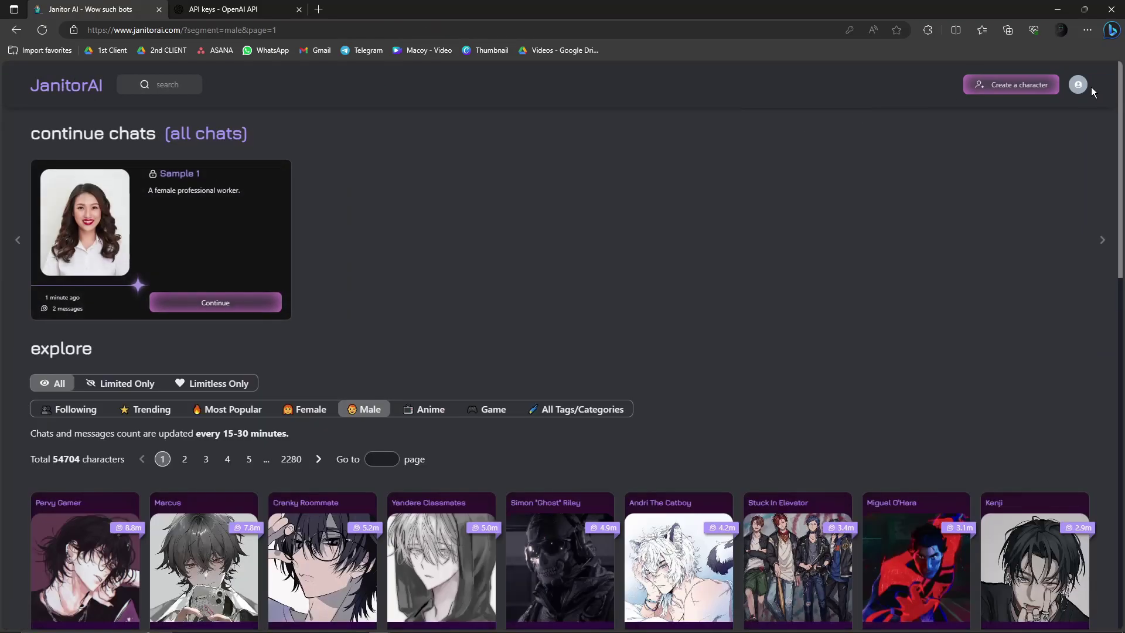
{"action": "left_click", "coordinate": [1078, 85]}
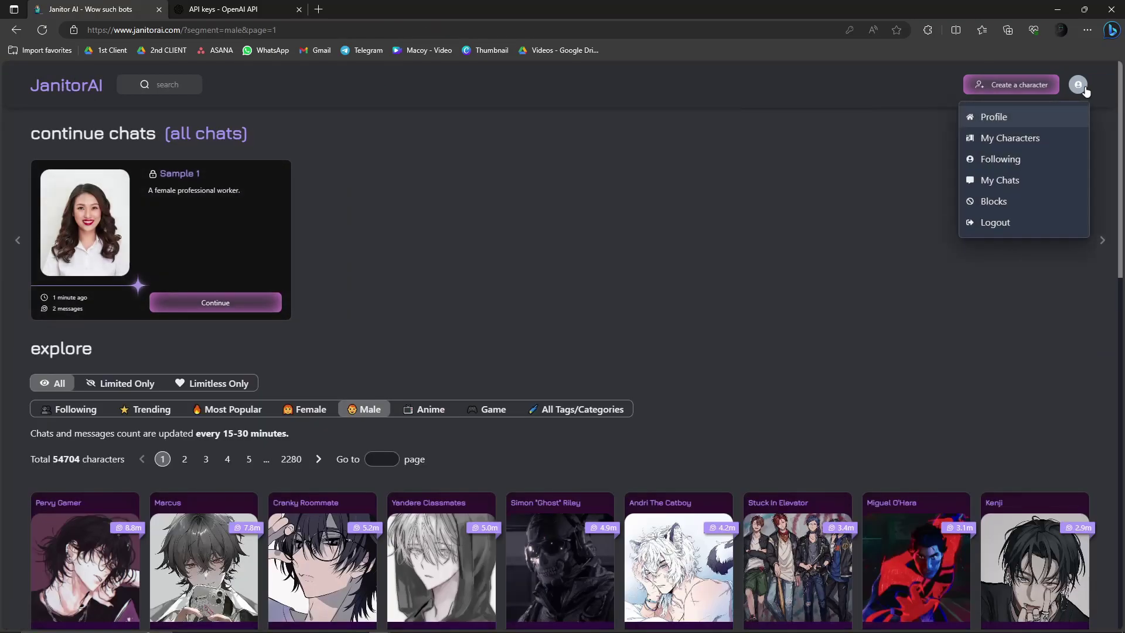
{"action": "left_click", "coordinate": [1006, 118]}
{"action": "scroll", "coordinate": [580, 492], "scroll_direction": "down", "scroll_amount": 3}
{"action": "scroll", "coordinate": [616, 540], "scroll_direction": "up", "scroll_amount": 3}
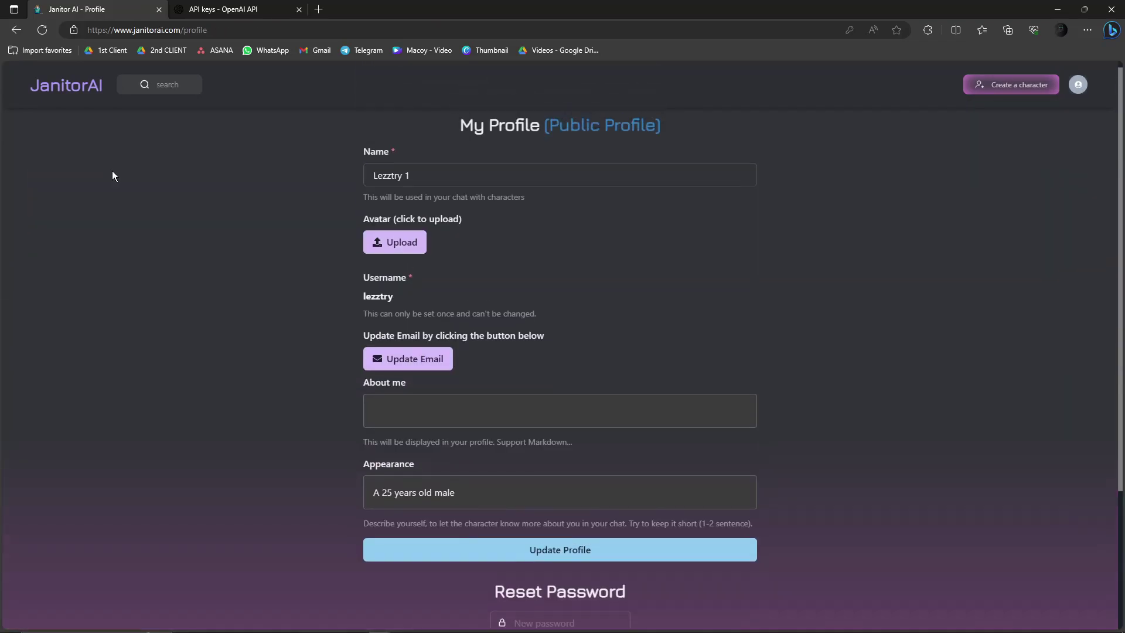
Return home and filter the explore list to Limited Only characters.
{"action": "left_click", "coordinate": [76, 93]}
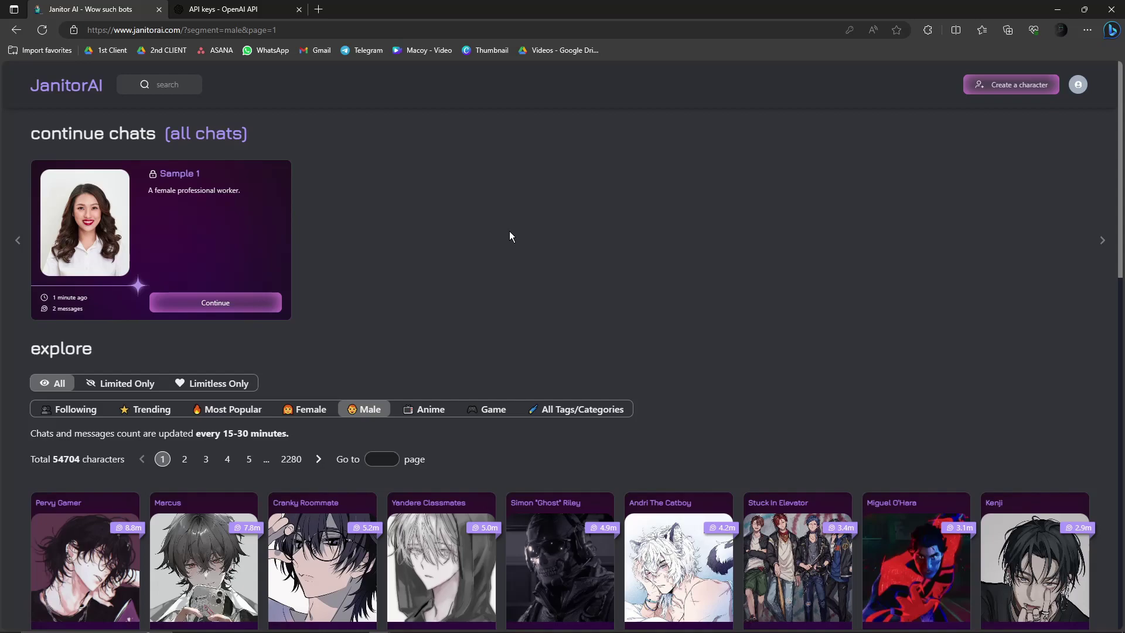
{"action": "scroll", "coordinate": [510, 230], "scroll_direction": "down", "scroll_amount": 3}
{"action": "scroll", "coordinate": [469, 237], "scroll_direction": "up", "scroll_amount": 3}
{"action": "left_click", "coordinate": [126, 383]}
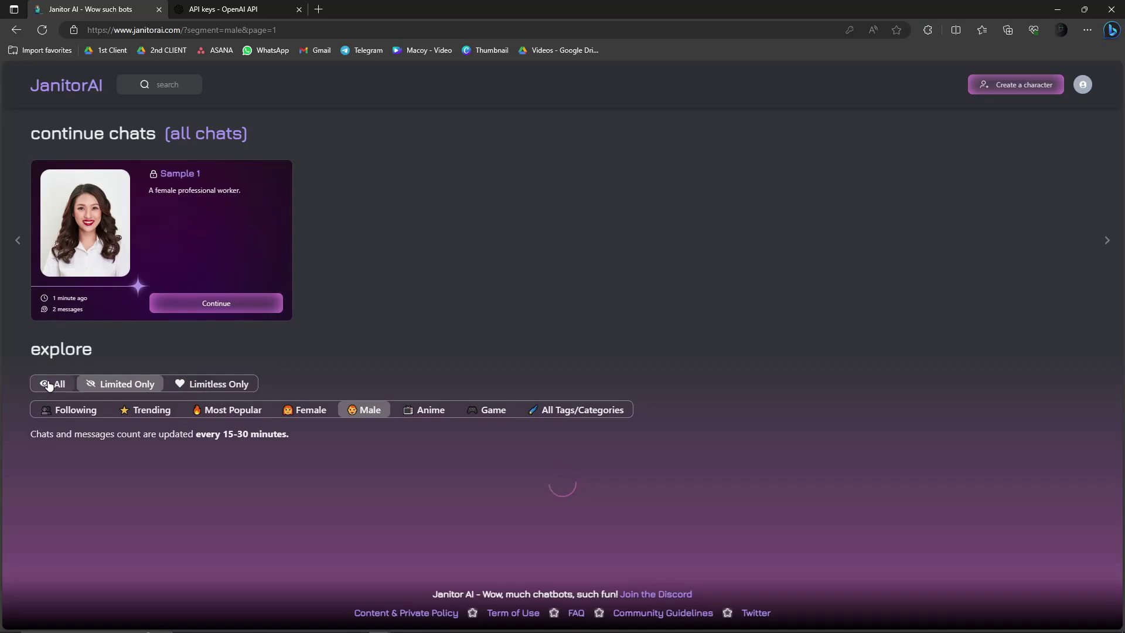